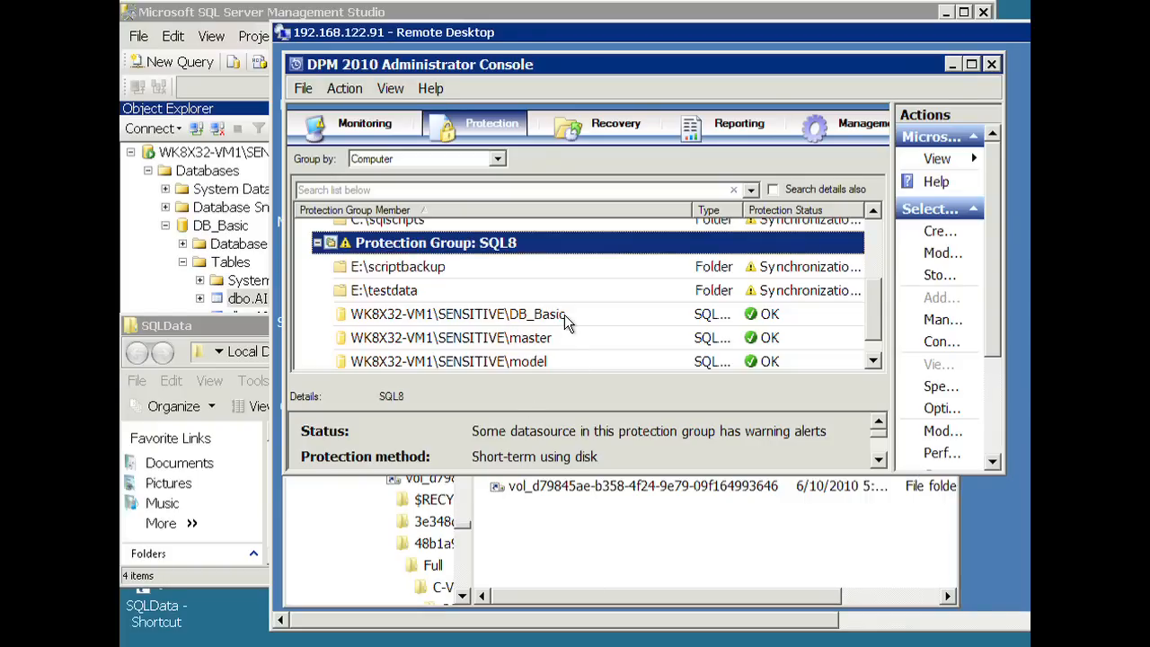
# Browse the SqlServerWriter replica volume through folder 48b1a9ca-dfda-4436-b153-b39ff2042e67 to Full, C-Vol and SQLData
pyautogui.click(619, 514)
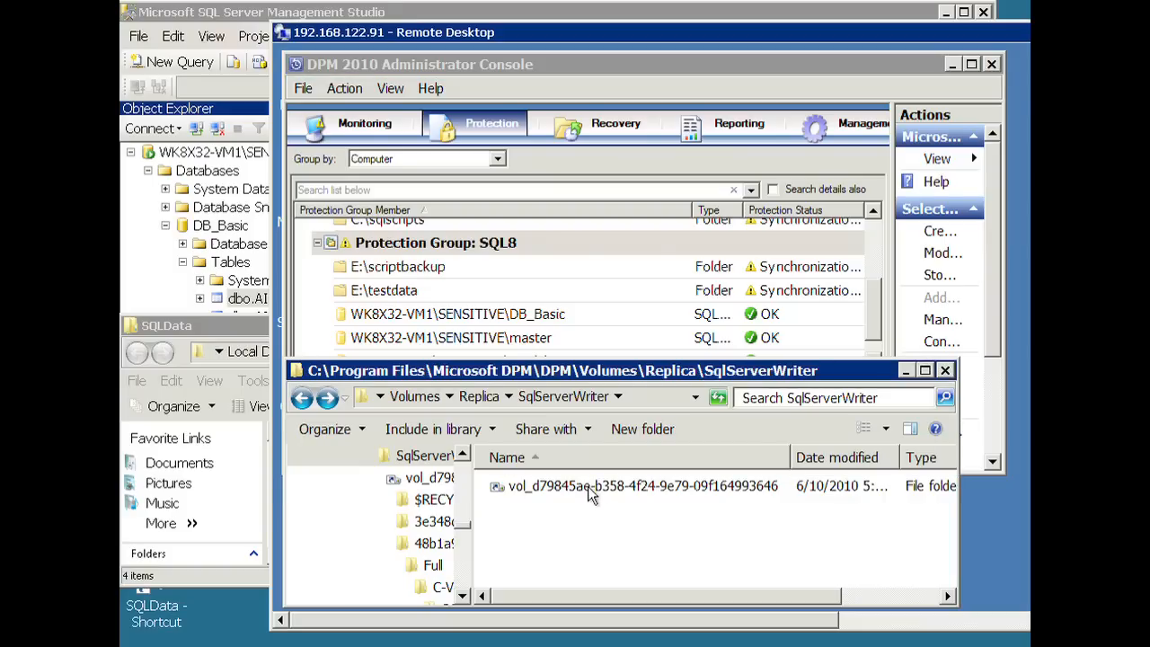
pyautogui.doubleClick(583, 487)
pyautogui.click(541, 528)
pyautogui.doubleClick(542, 528)
pyautogui.doubleClick(525, 488)
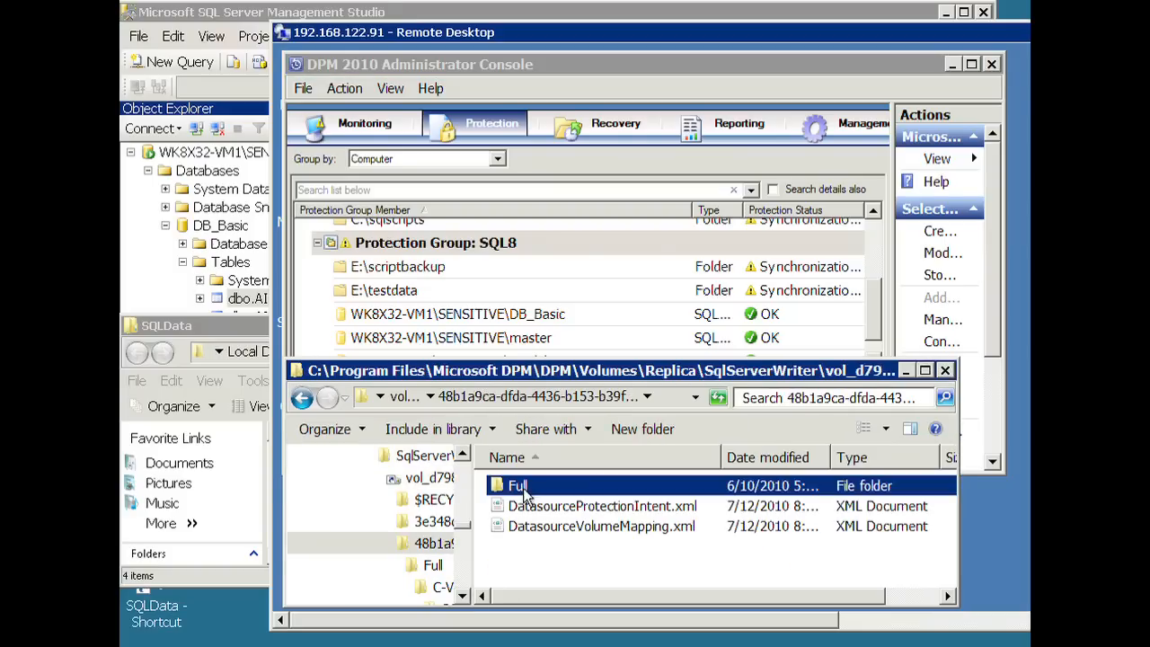
pyautogui.doubleClick(535, 495)
pyautogui.doubleClick(524, 488)
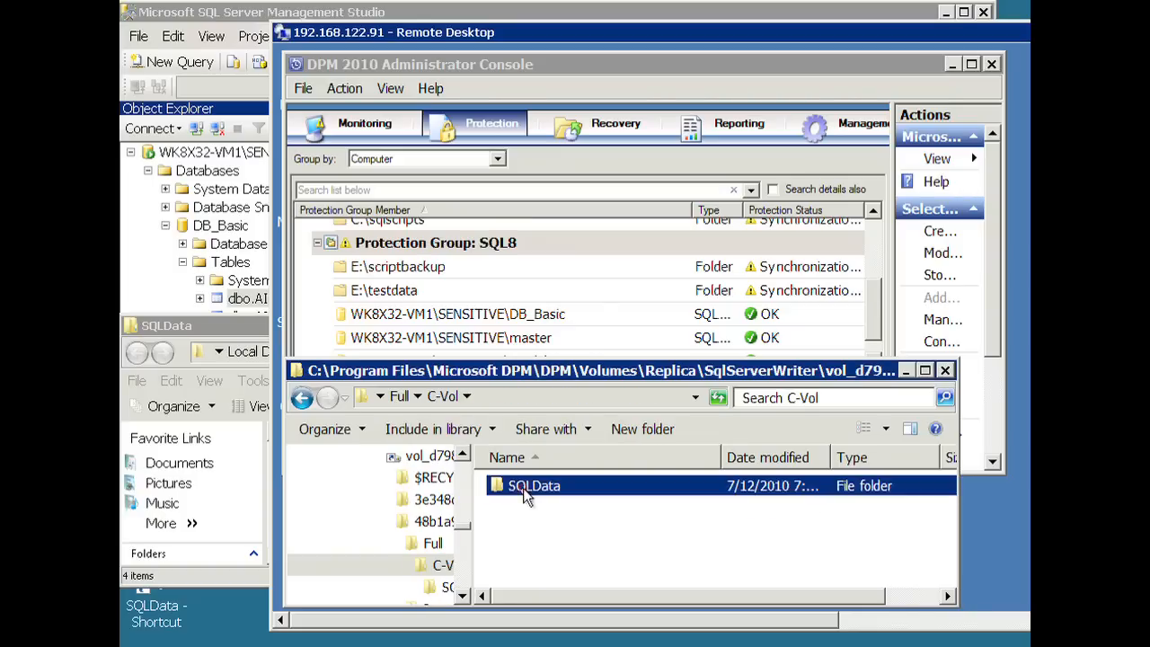
# Return to the replica volume's root folder and view the sharing properties of the 48b1a9ca-dfda-4436-b153-b39ff2042e67 folder
pyautogui.click(303, 400)
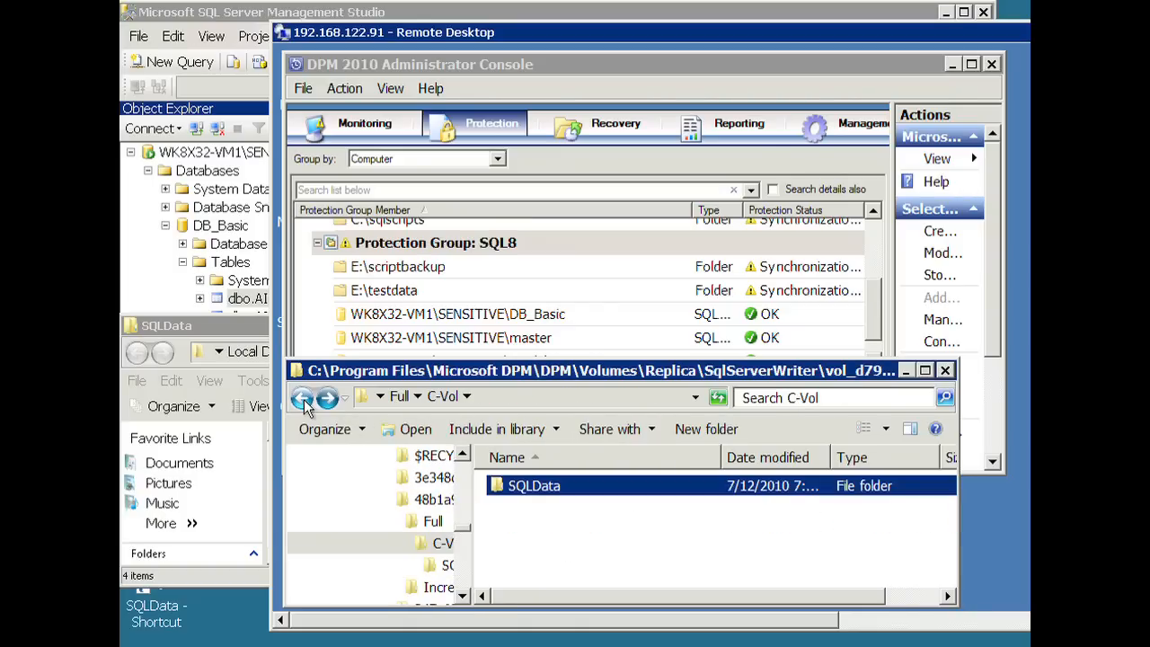
pyautogui.click(303, 401)
pyautogui.click(303, 400)
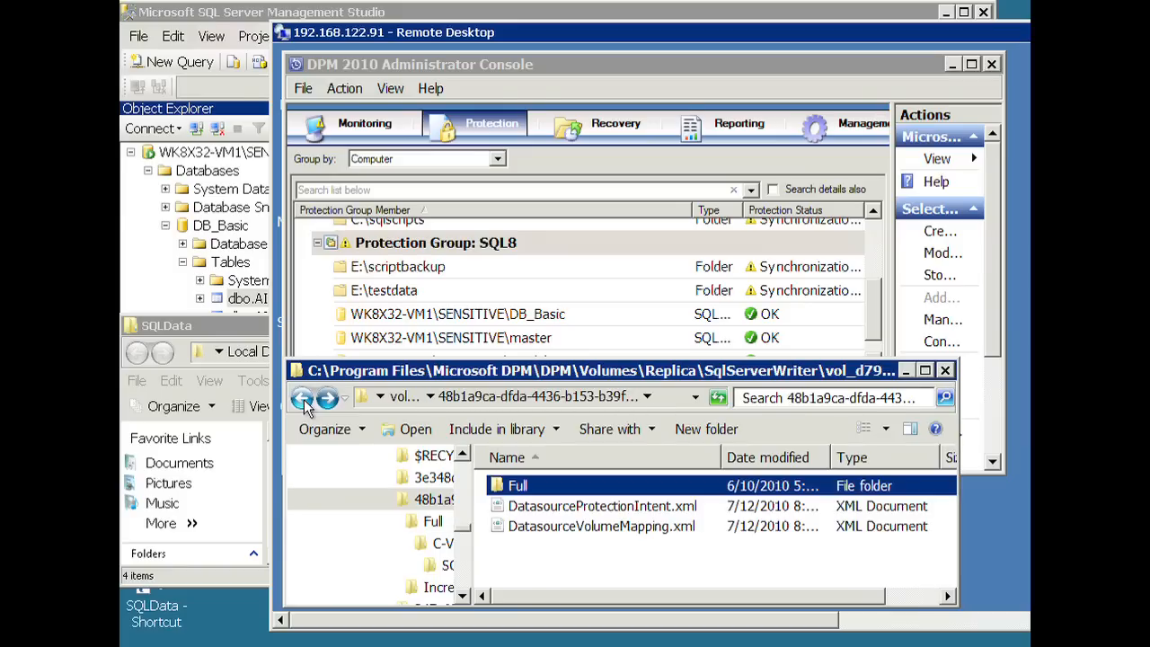
pyautogui.click(302, 400)
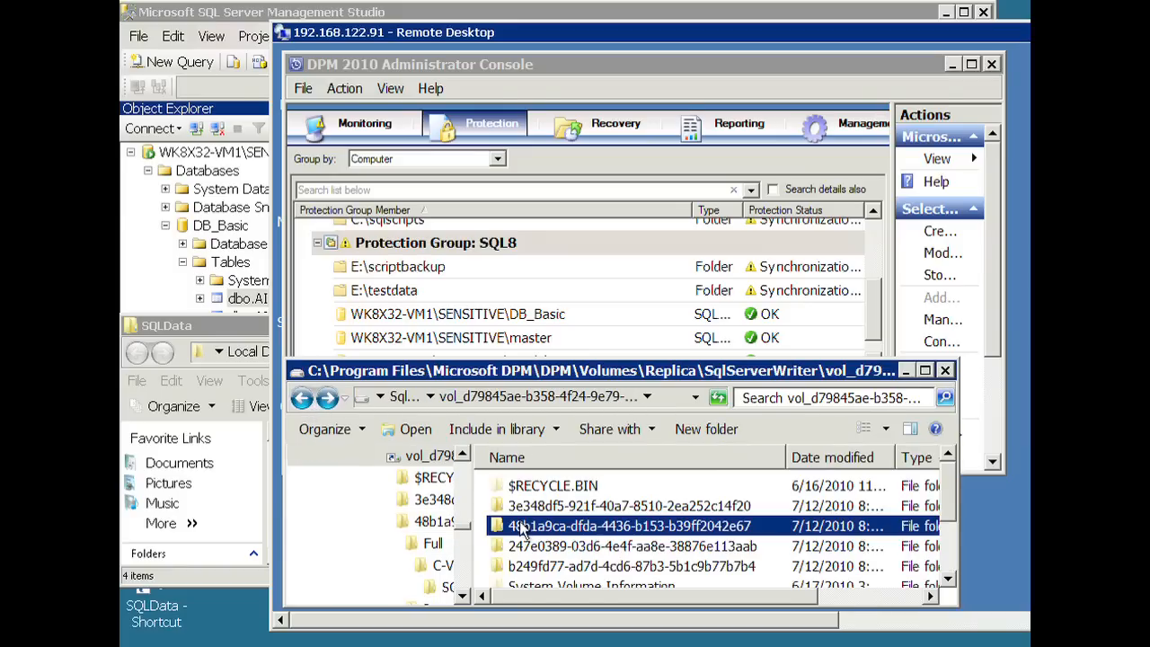
pyautogui.rightClick(523, 526)
pyautogui.moveTo(655, 583)
pyautogui.click(772, 582)
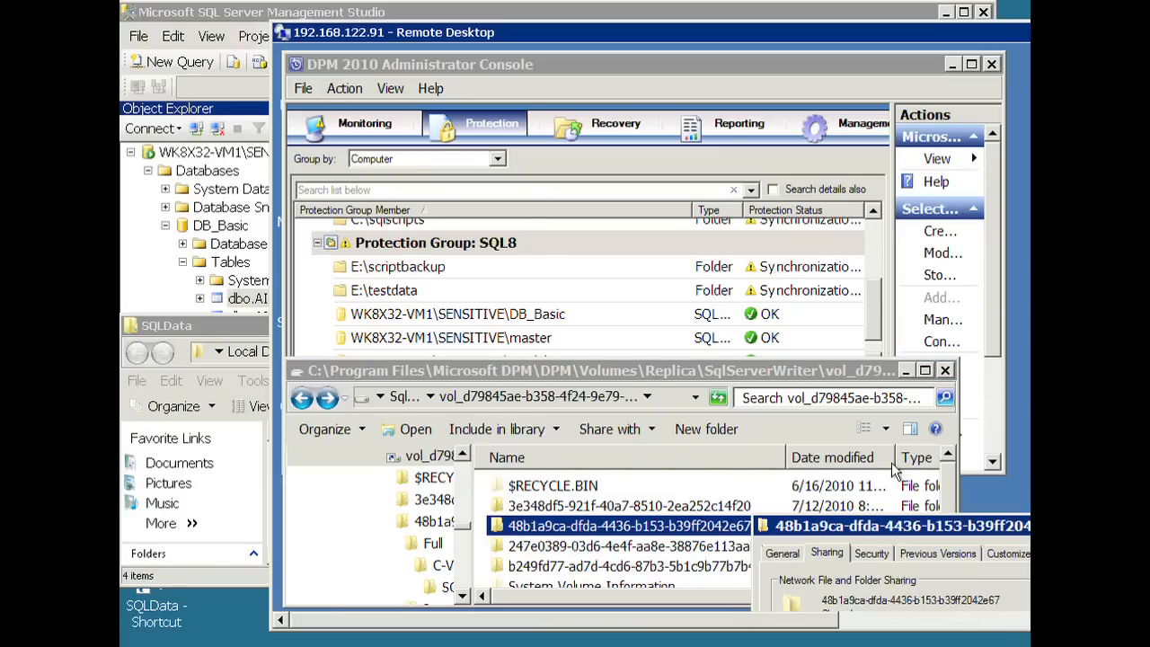
pyautogui.moveTo(903, 526); pyautogui.dragTo(689, 330)
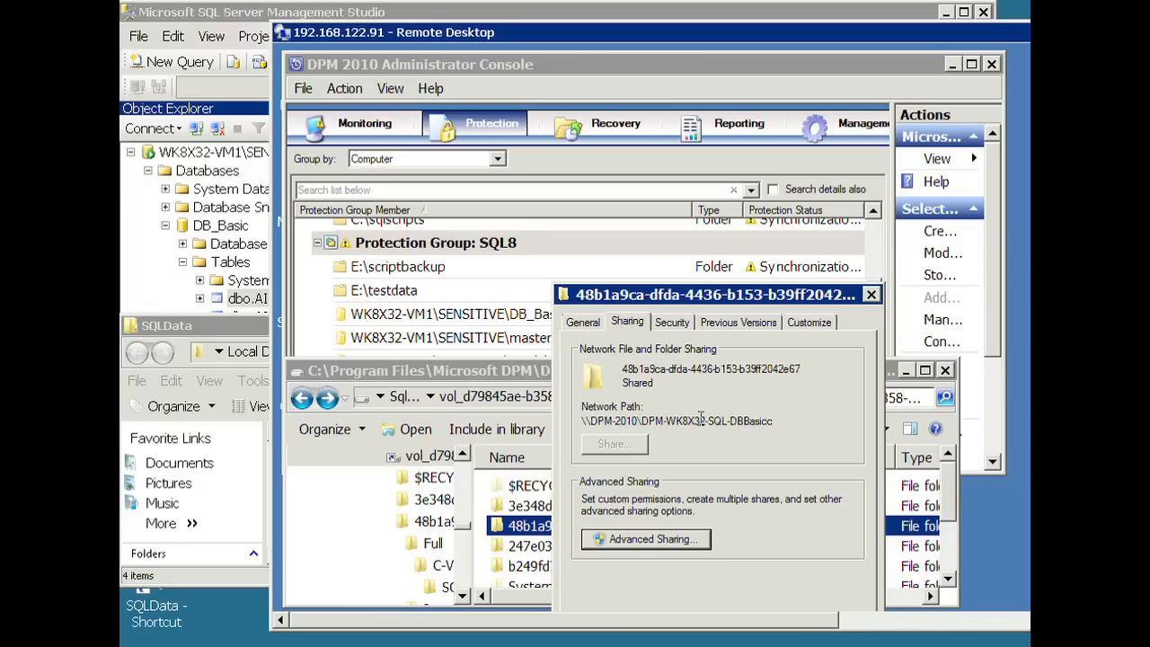
pyautogui.click(872, 295)
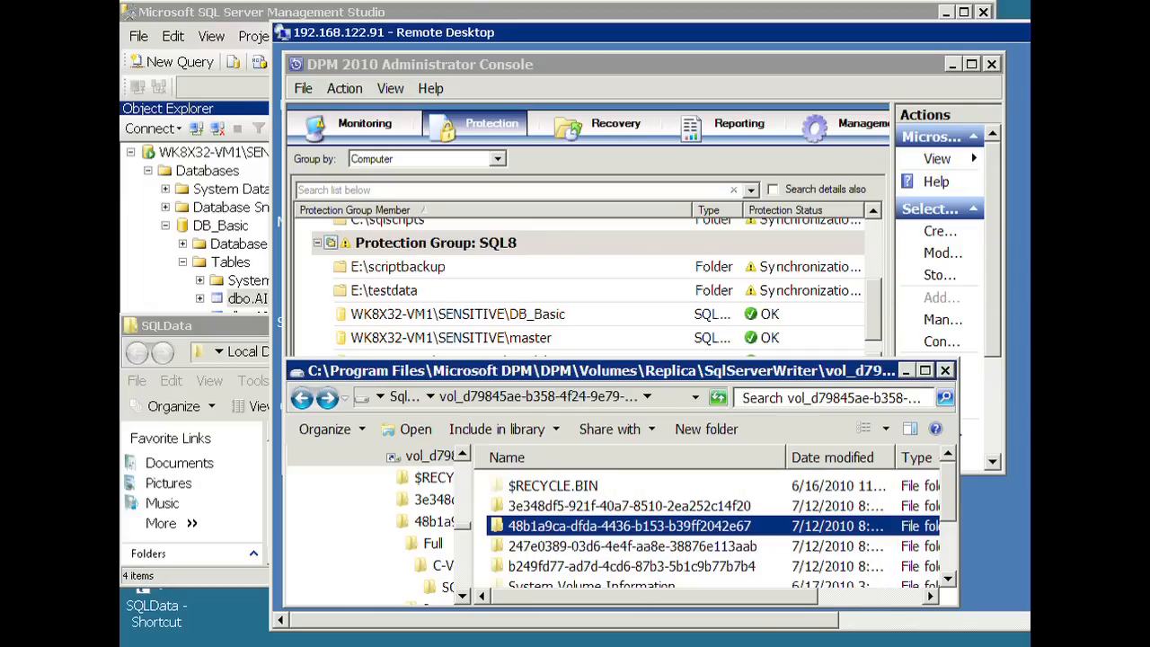
# Switch from the remote desktop session to SQL Server Management Studio and close the SQLQuery14.sql query
pyautogui.click(1028, 33)
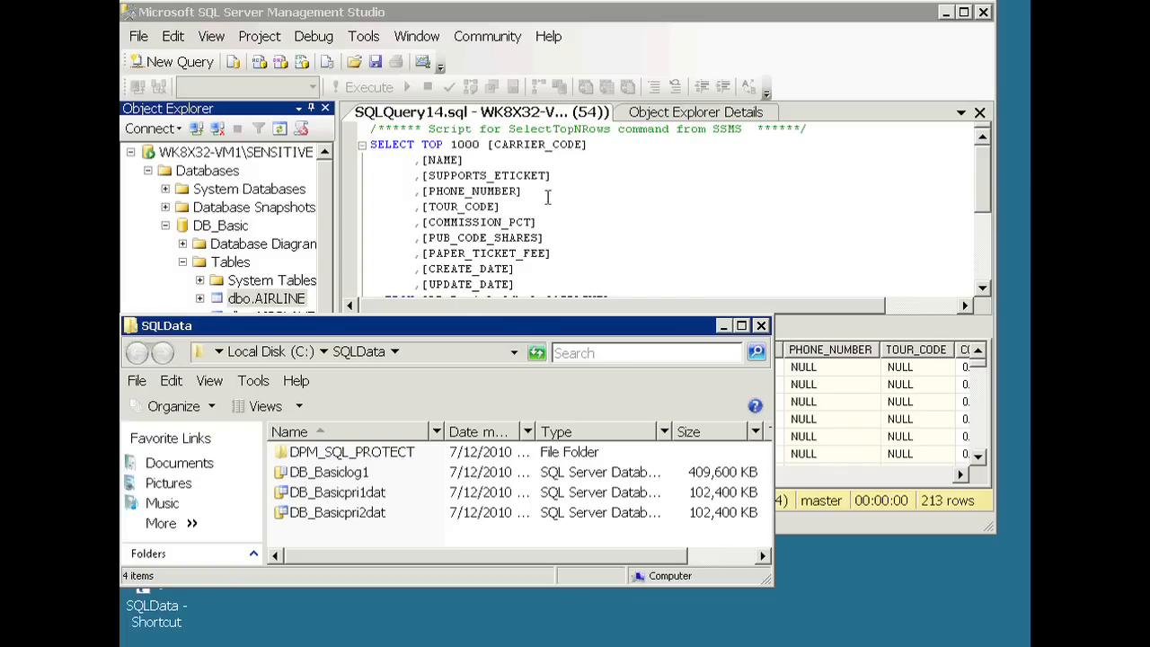
pyautogui.click(563, 213)
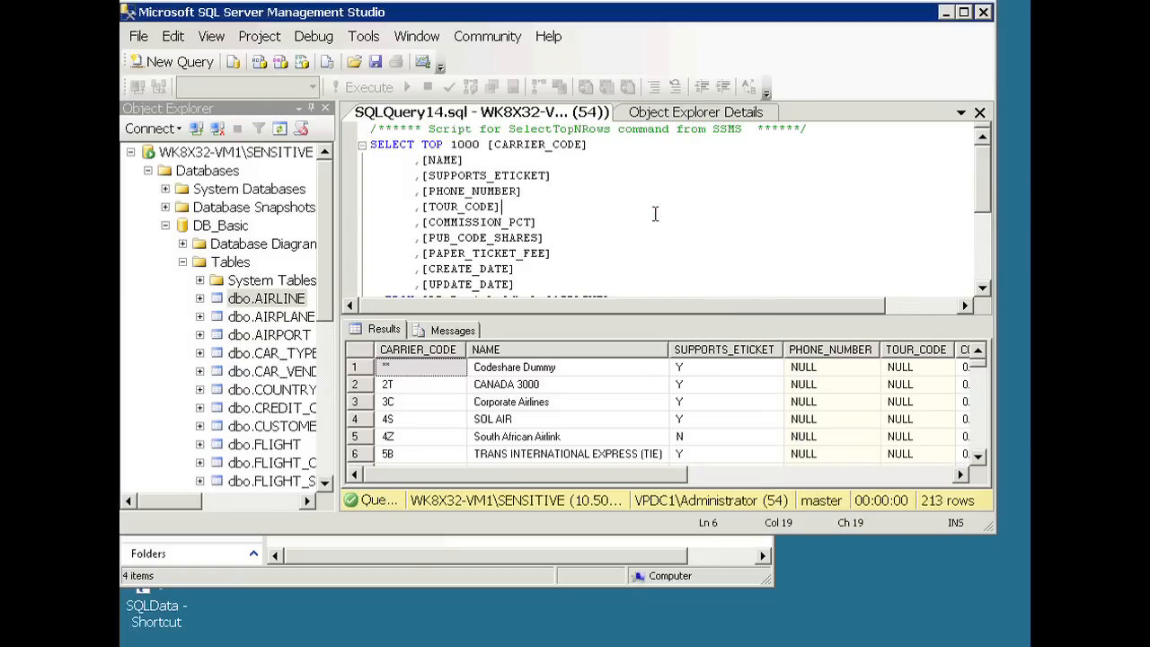
pyautogui.click(980, 115)
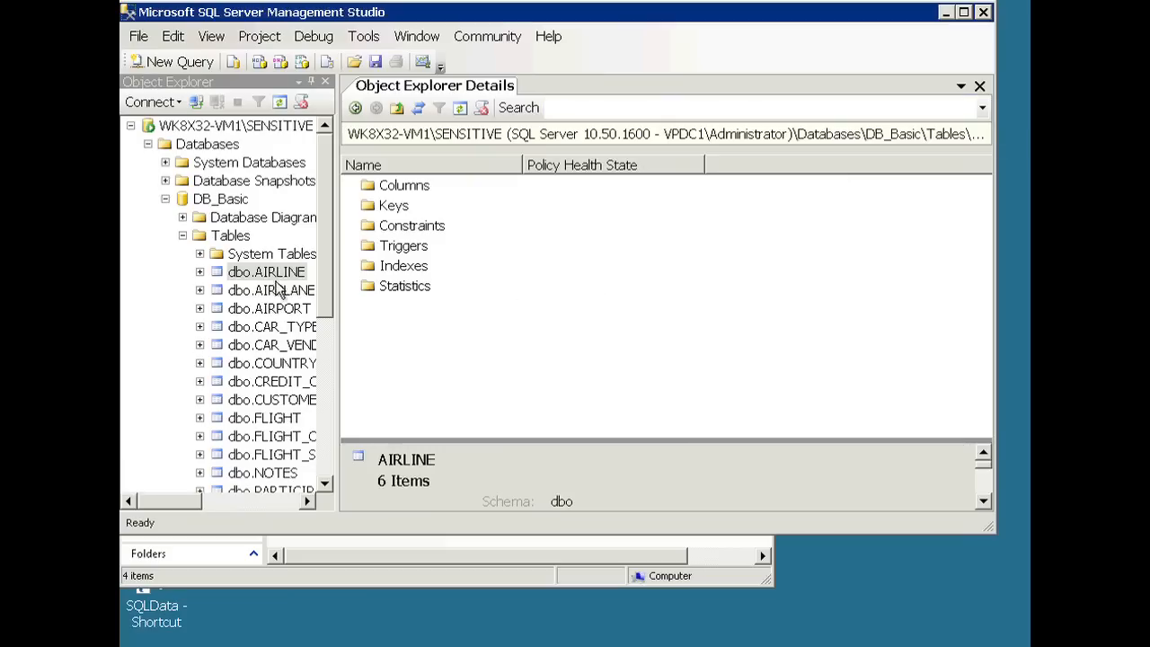
# Take the DB_Basic database offline and close the task window
pyautogui.click(232, 201)
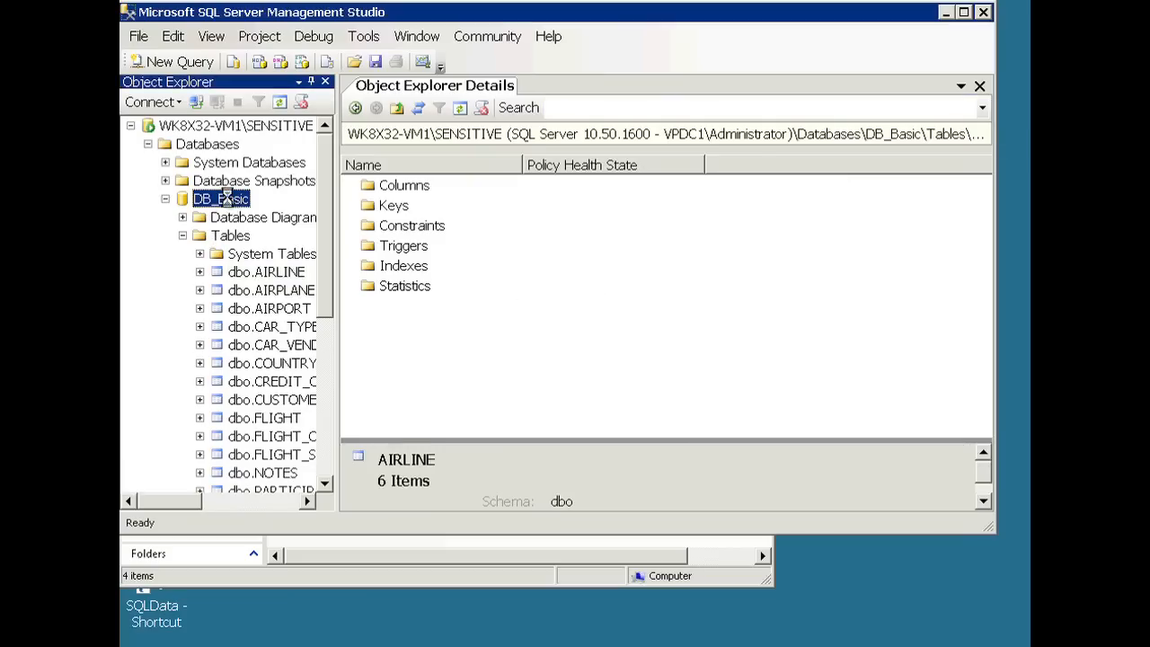
pyautogui.rightClick(230, 200)
pyautogui.moveTo(293, 274)
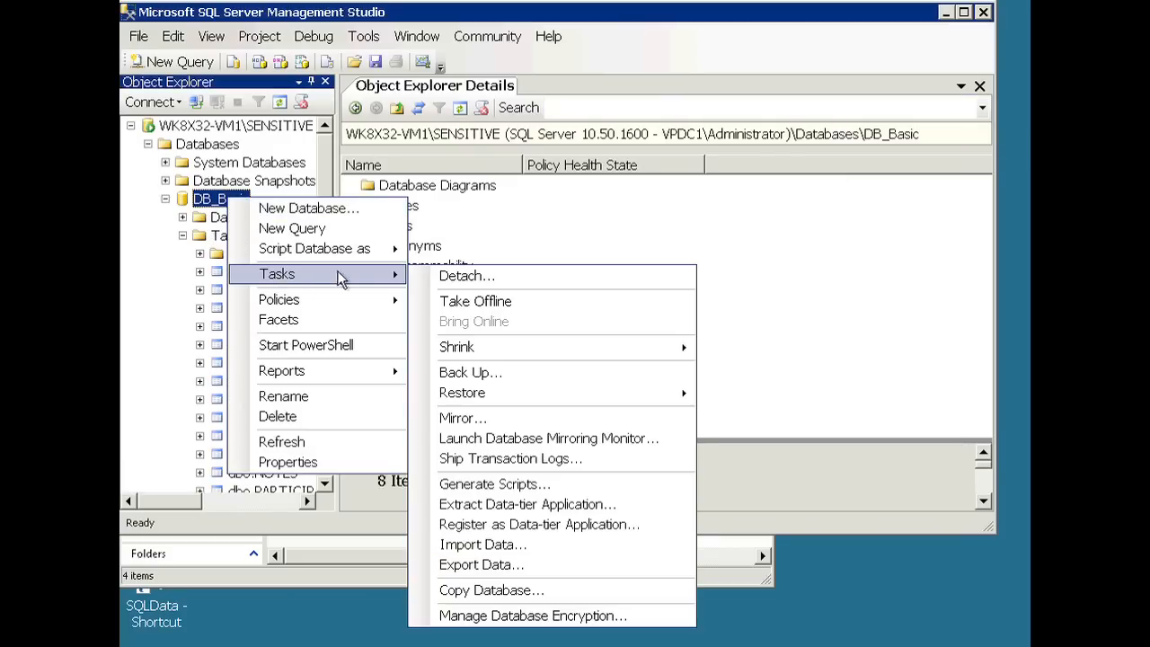
pyautogui.click(476, 301)
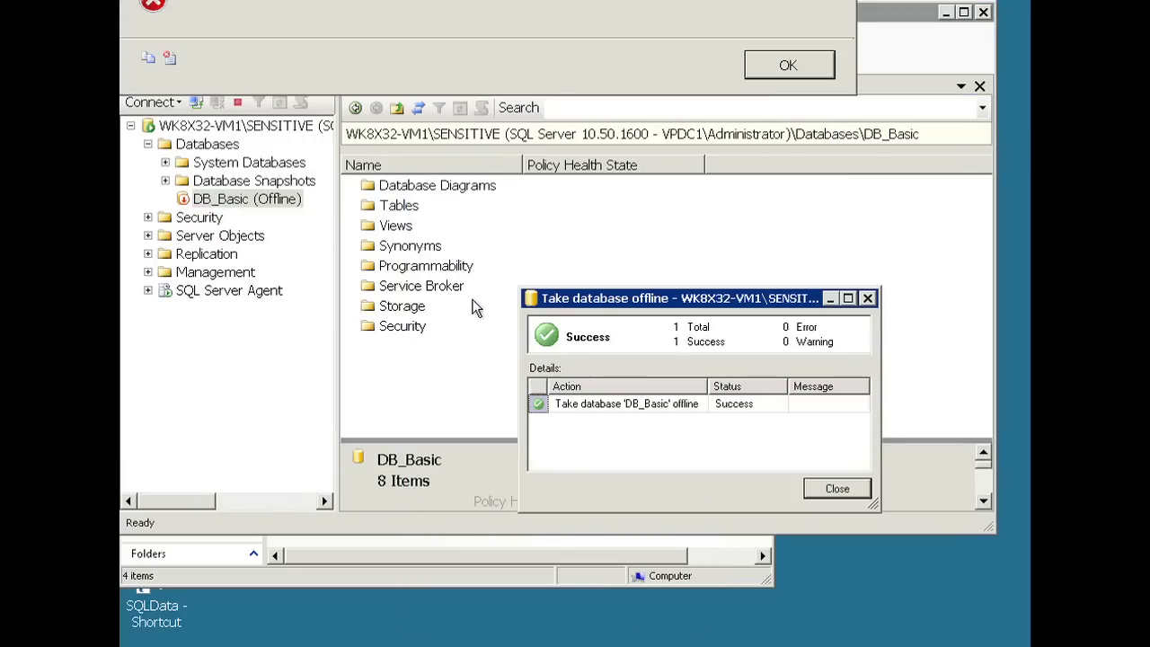
pyautogui.click(837, 487)
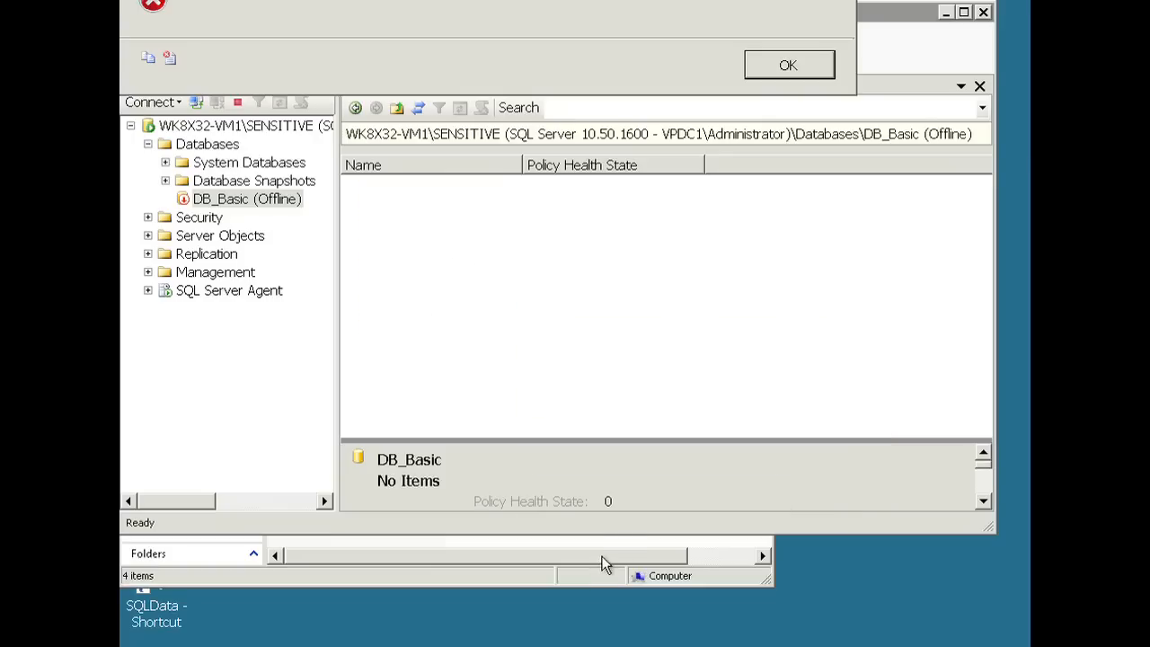
# Delete DB_Basiclog1, DB_Basicpri1dat and DB_Basicpri2dat from the local C:\SQLData folder, and dismiss the open error dialog
pyautogui.click(606, 550)
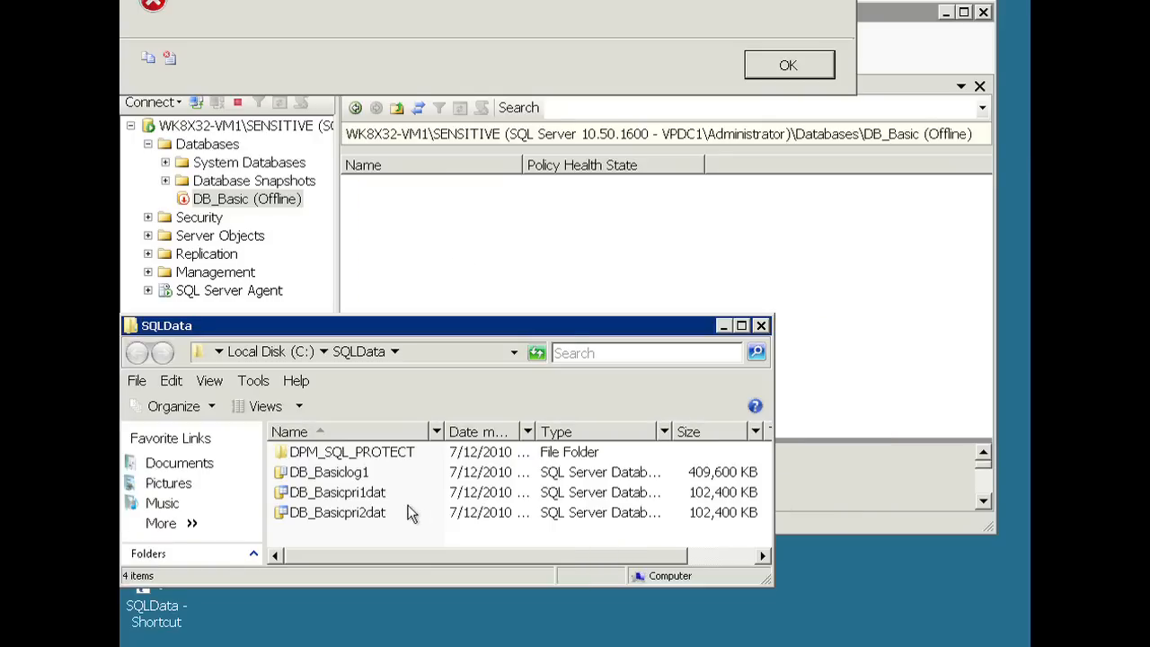
pyautogui.click(367, 476)
pyautogui.keyDown('shift'); pyautogui.click(343, 514); pyautogui.keyUp('shift')
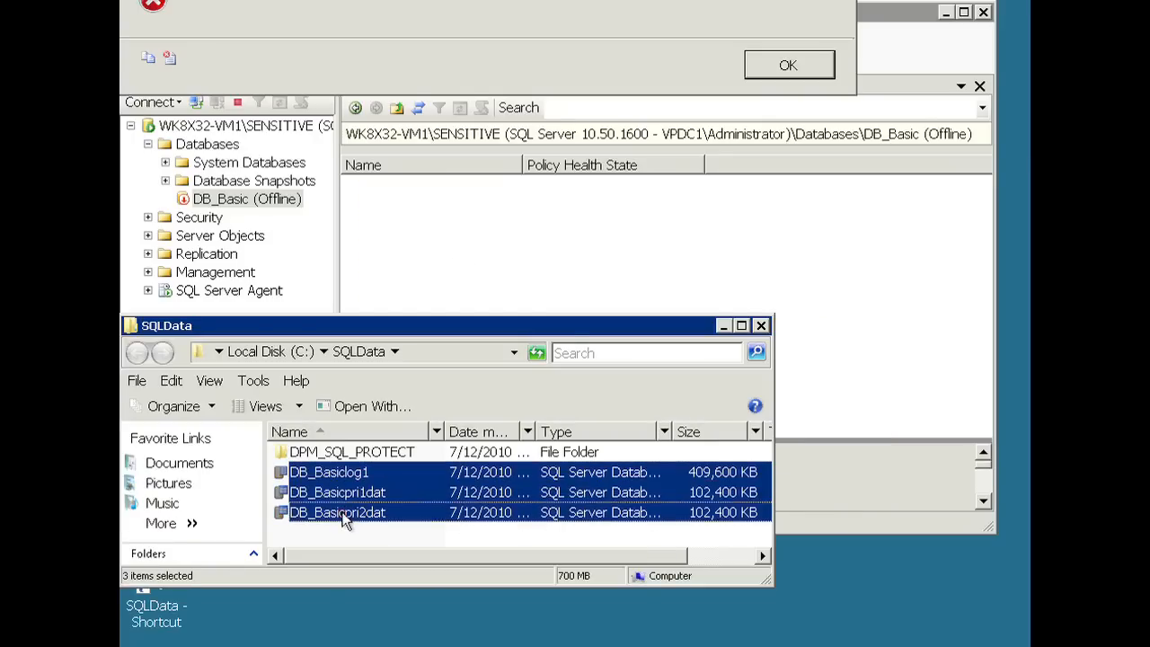
pyautogui.rightClick(343, 513)
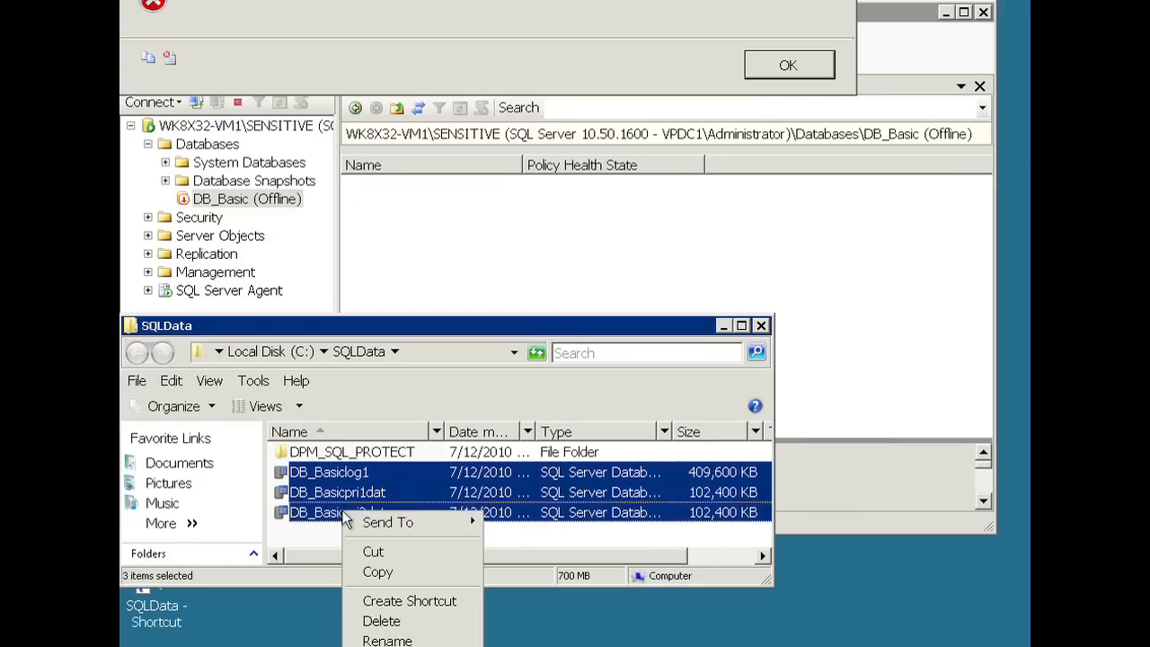
pyautogui.click(405, 621)
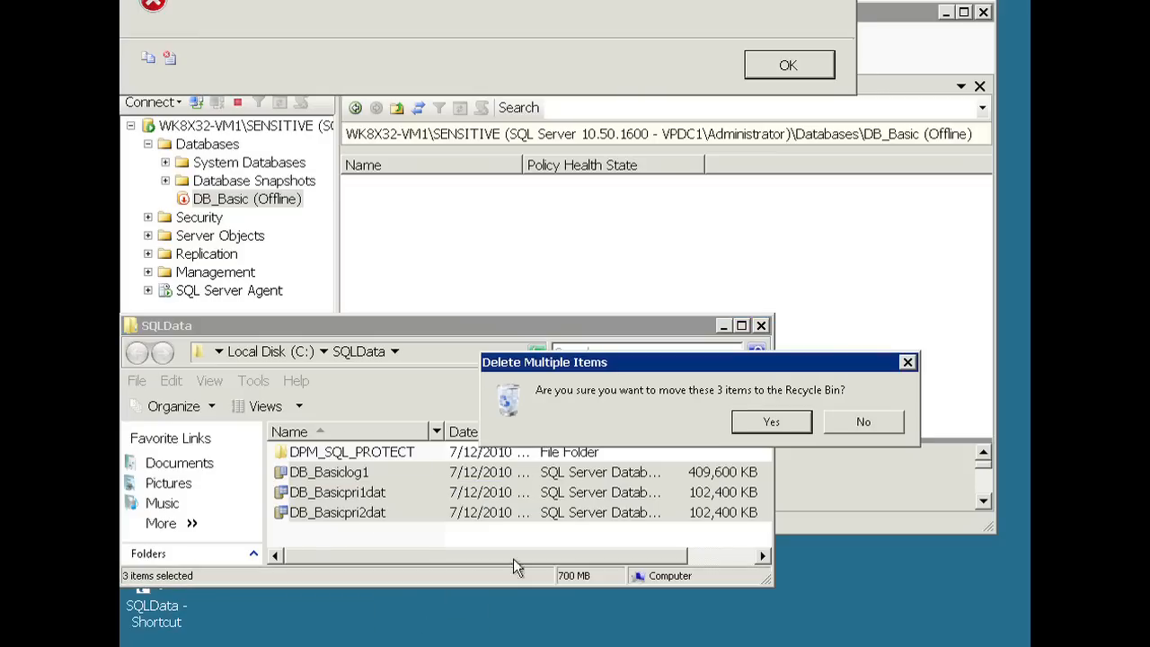
pyautogui.click(765, 422)
pyautogui.click(776, 61)
# Try to bring the DB_Basic database online
pyautogui.click(208, 203)
pyautogui.rightClick(209, 203)
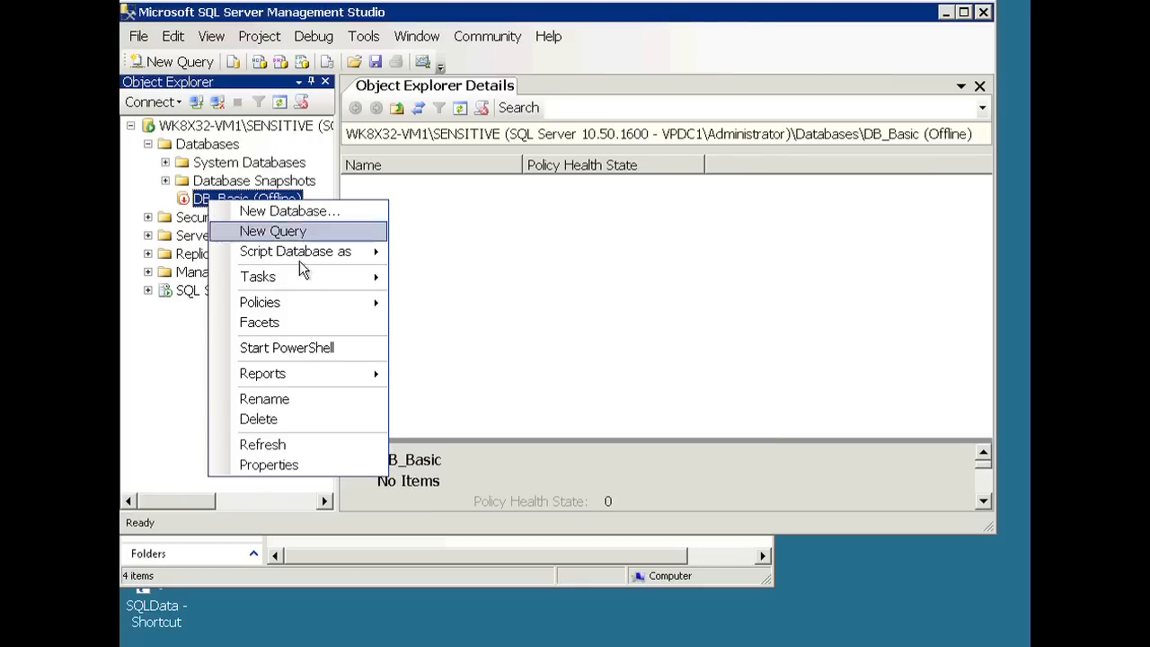
pyautogui.moveTo(301, 275)
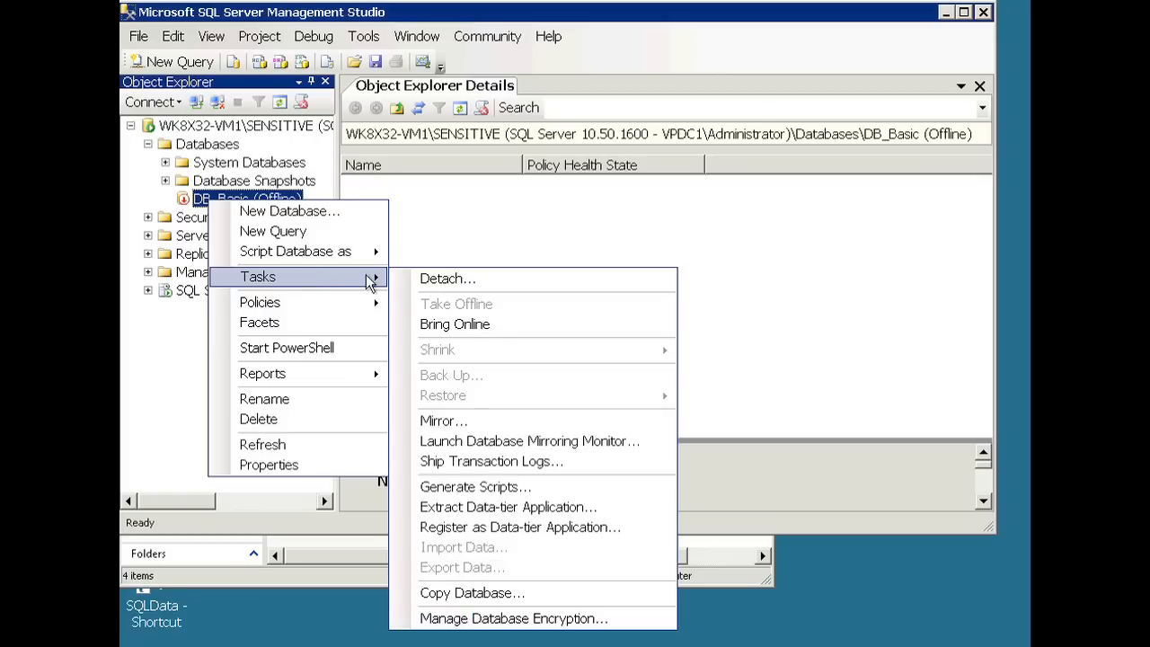
pyautogui.click(460, 327)
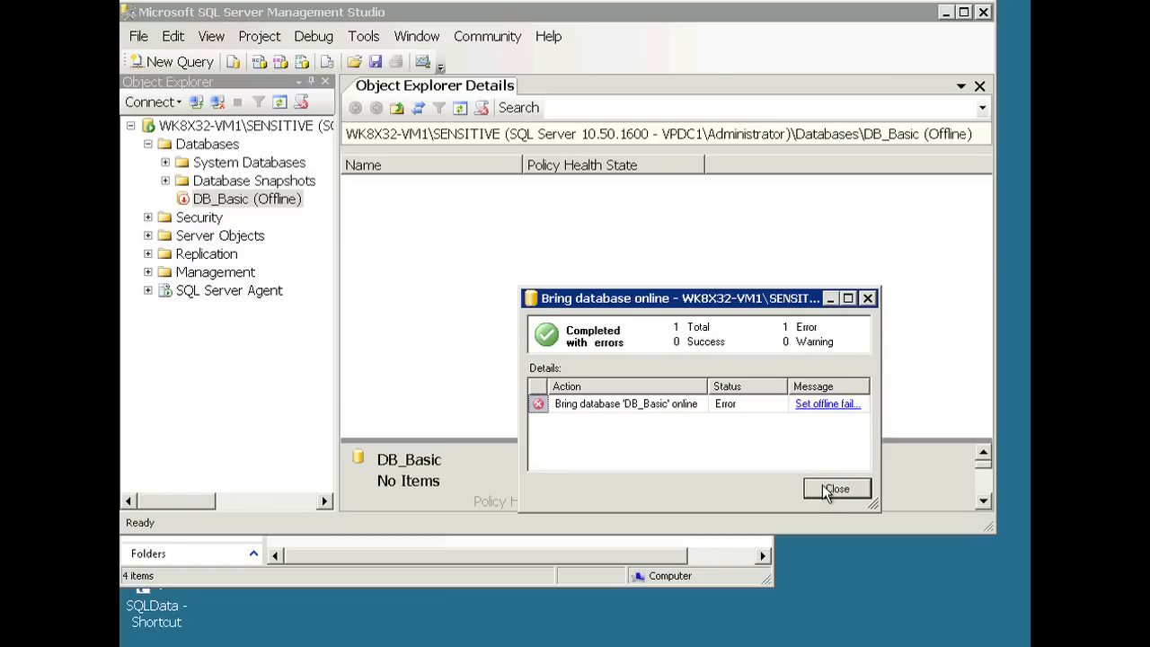
pyautogui.click(828, 490)
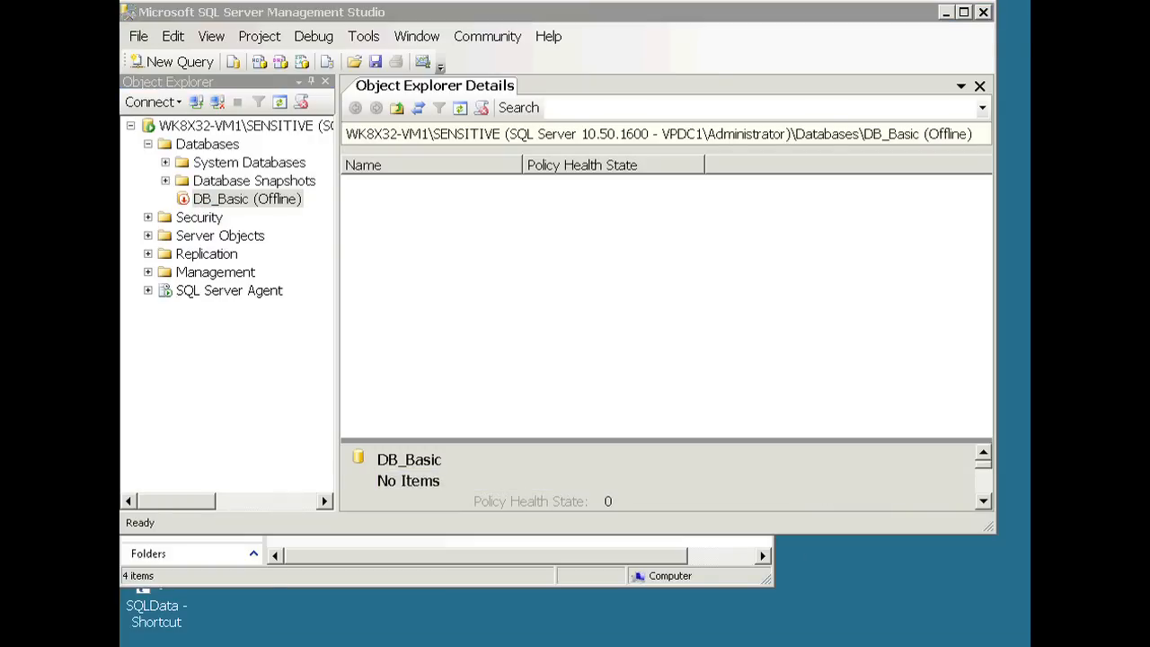
# Switch to the DPM 2010 Administrator Console and stop protection of WK8X32-VM1\SENSITIVE\DB_Basic in group SQL8, keeping its replica on disk
pyautogui.hotkey('alt', 'Tab')
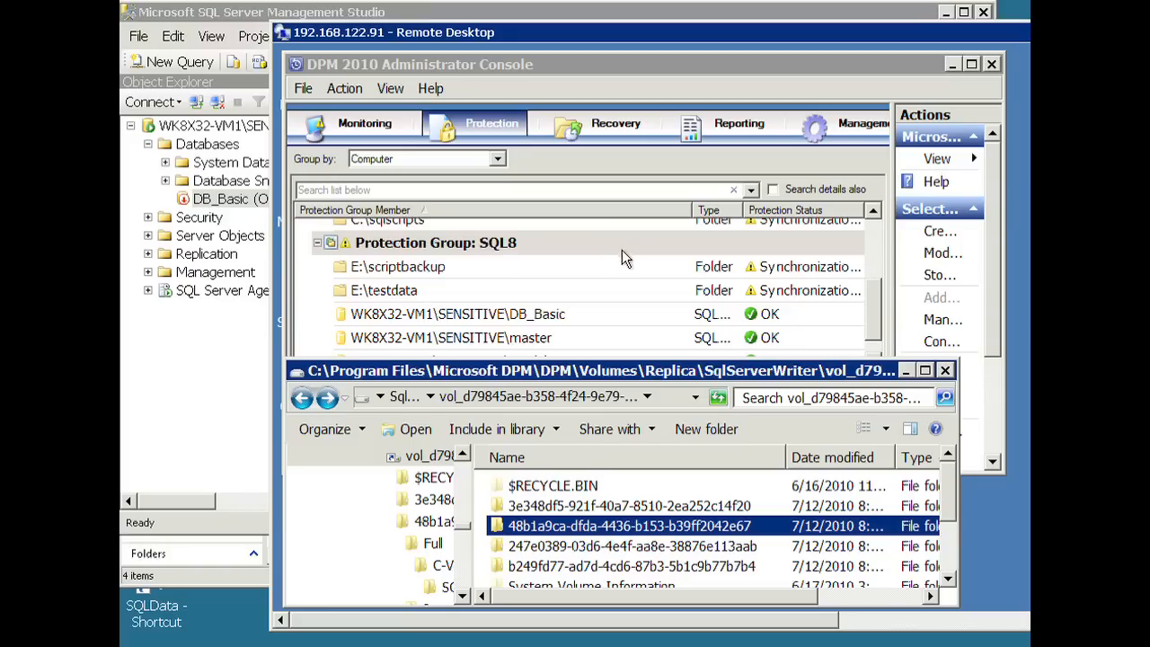
pyautogui.click(527, 316)
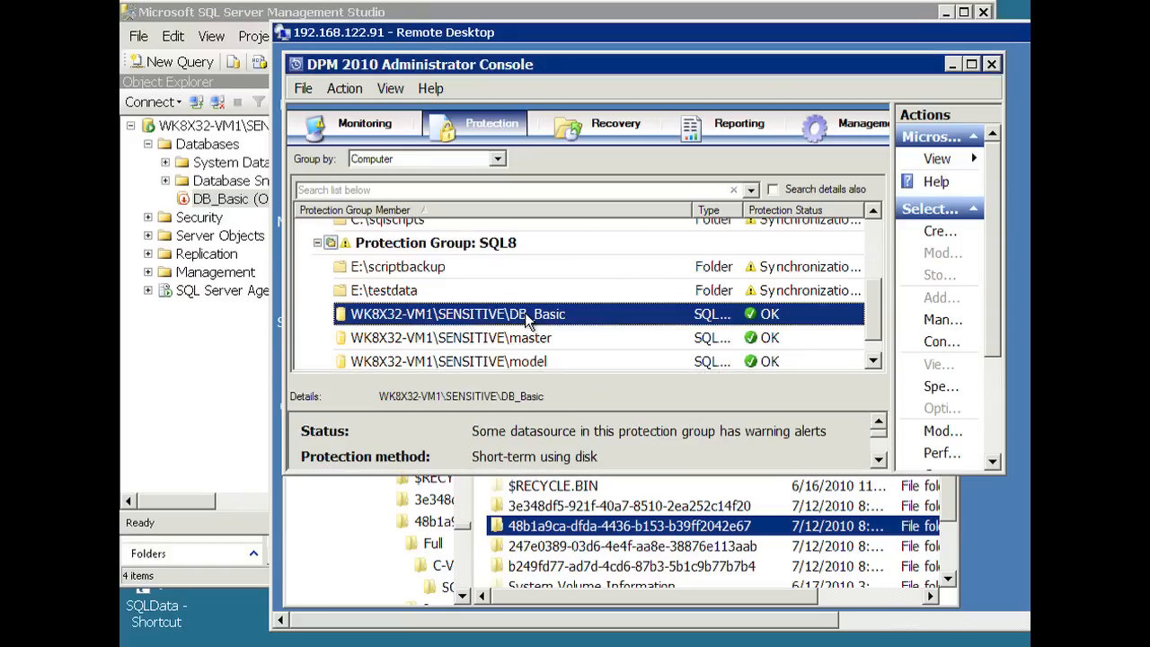
pyautogui.rightClick(522, 313)
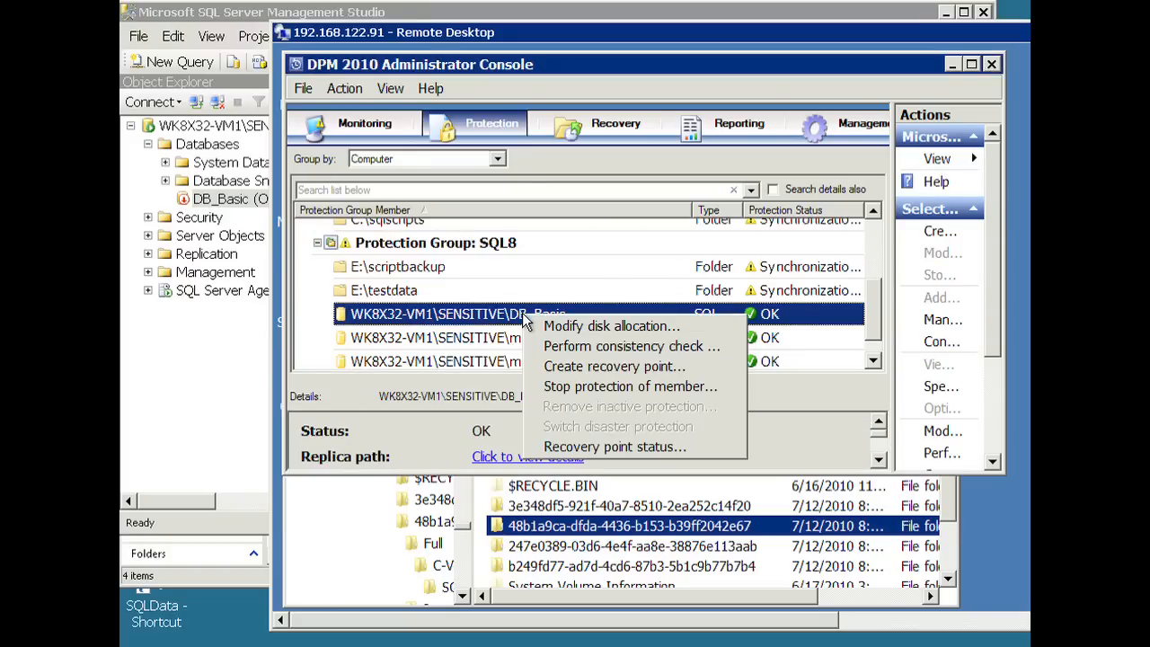
pyautogui.click(589, 365)
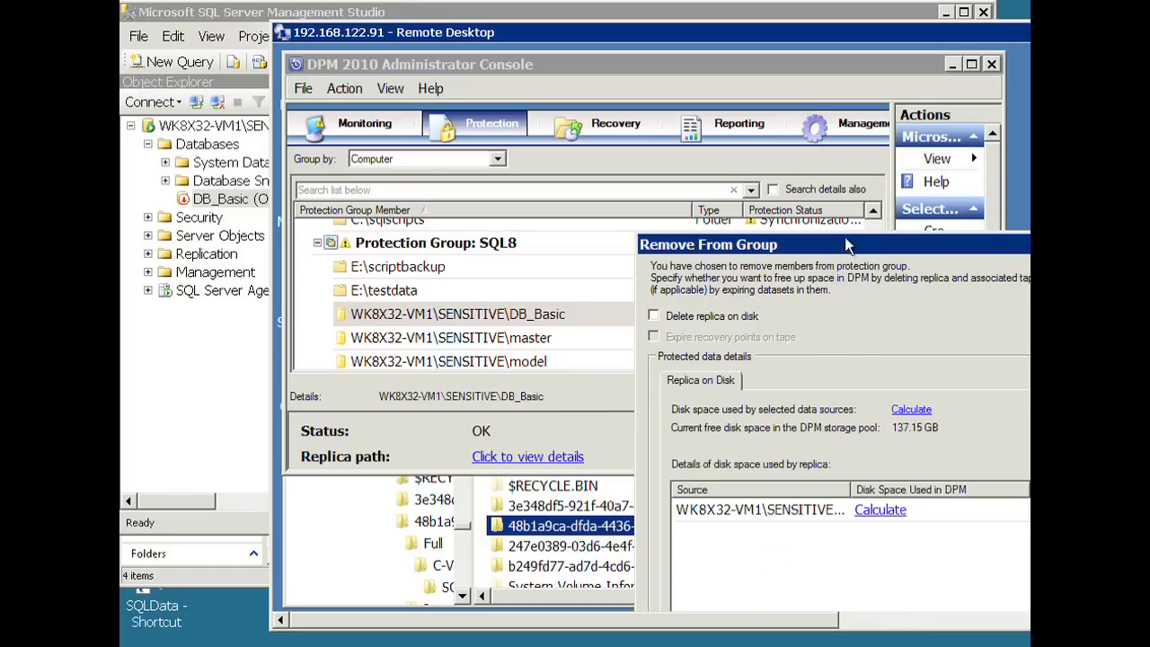
pyautogui.moveTo(843, 240); pyautogui.dragTo(668, 78)
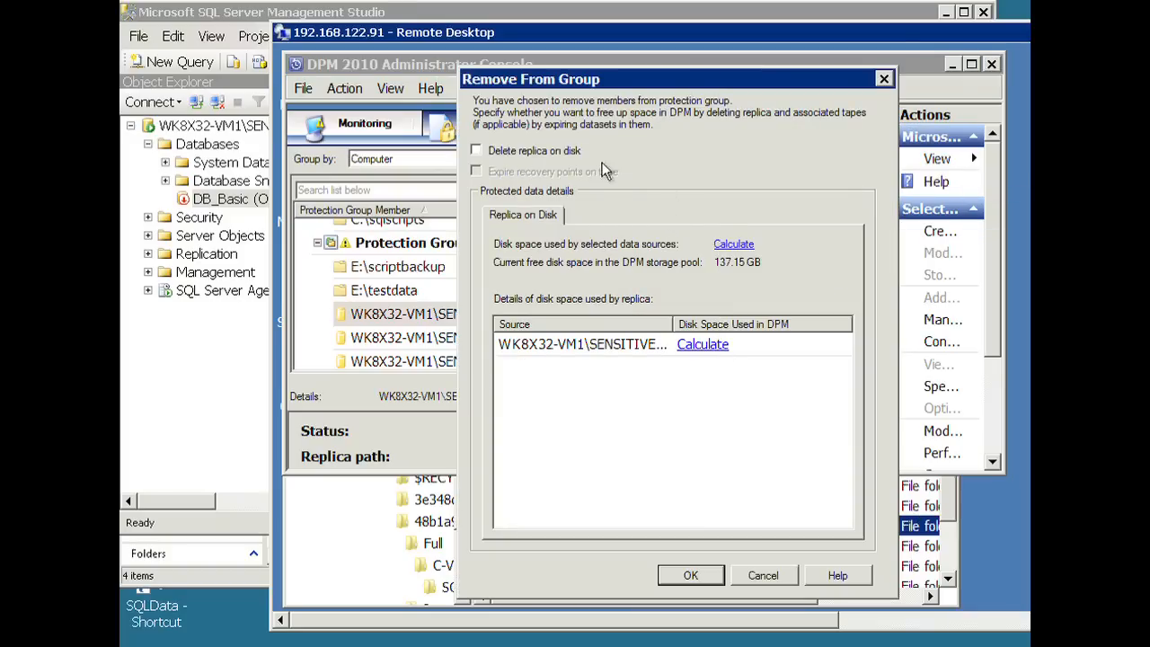
pyautogui.click(690, 576)
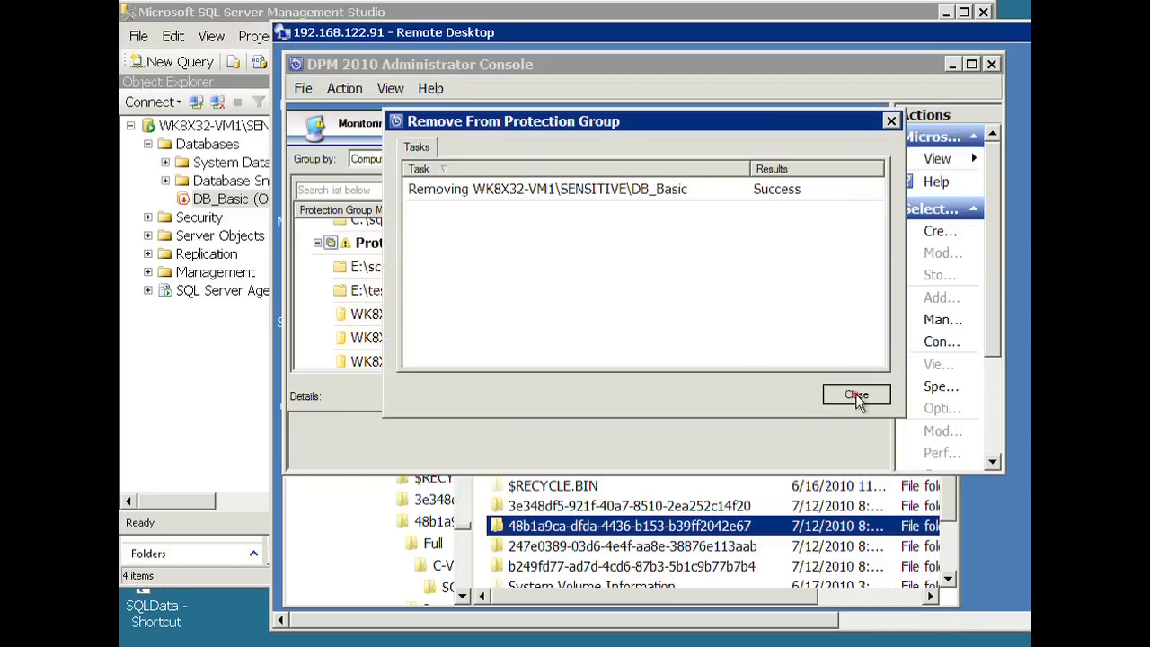
pyautogui.click(855, 395)
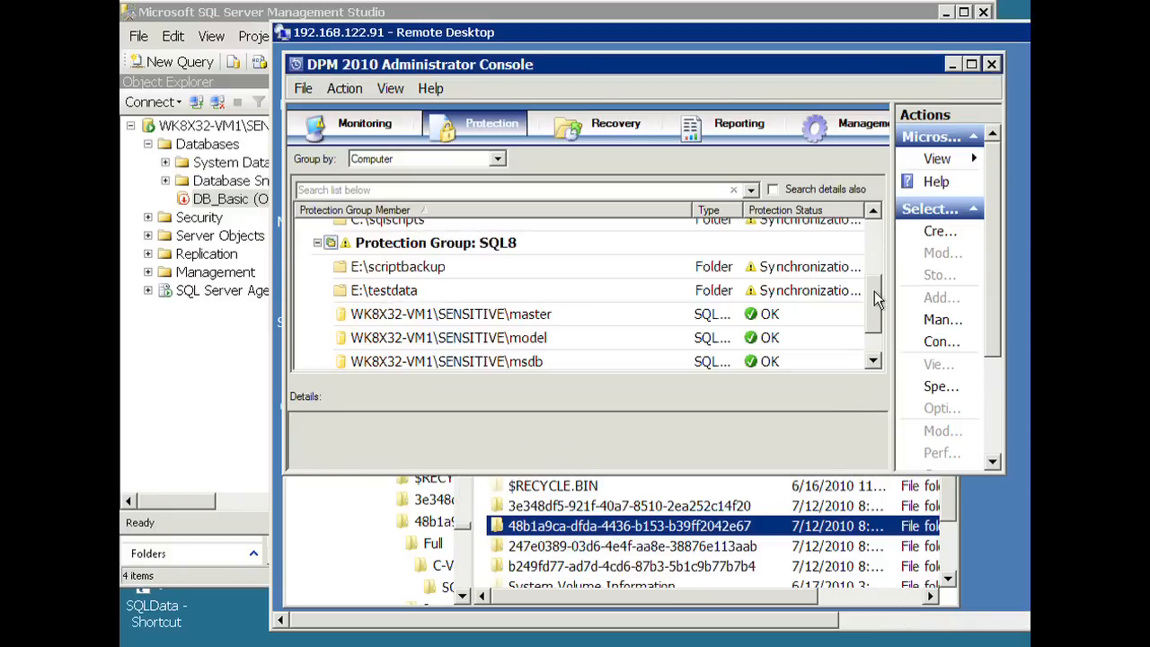
pyautogui.moveTo(877, 306); pyautogui.dragTo(877, 318)
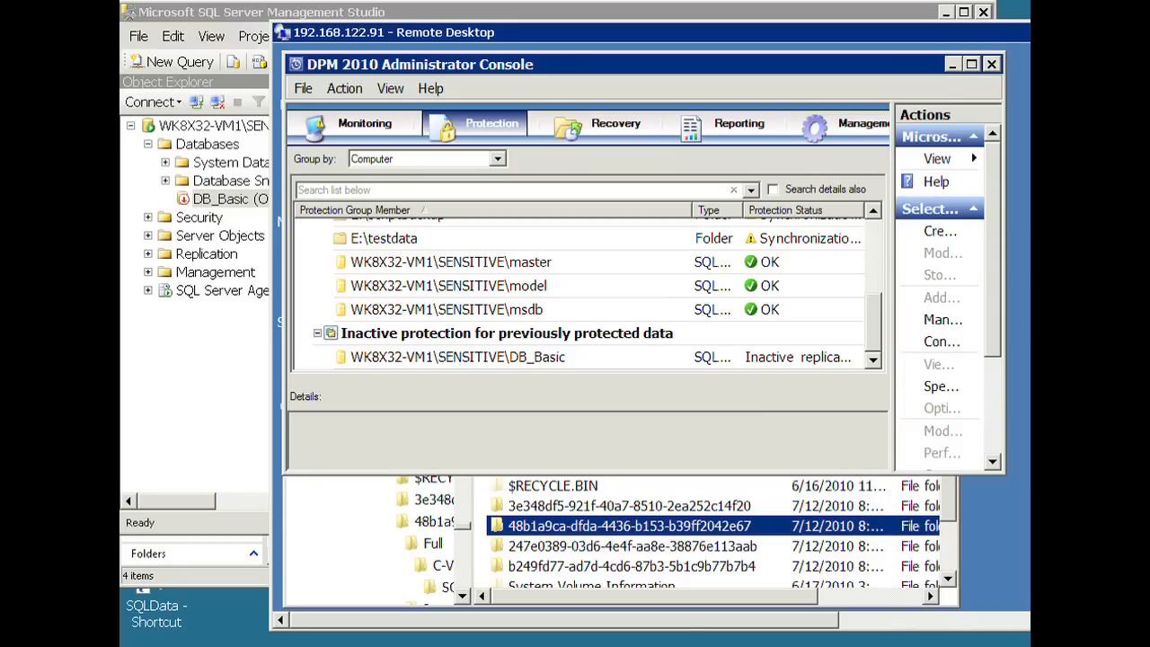
# Switch to the replica share's Explorer window and reopen DPM-WK8X32-SQL-DBBasicc\Full\C-Vol\SQLData from the share list of 192.168.122.91
pyautogui.click(951, 64)
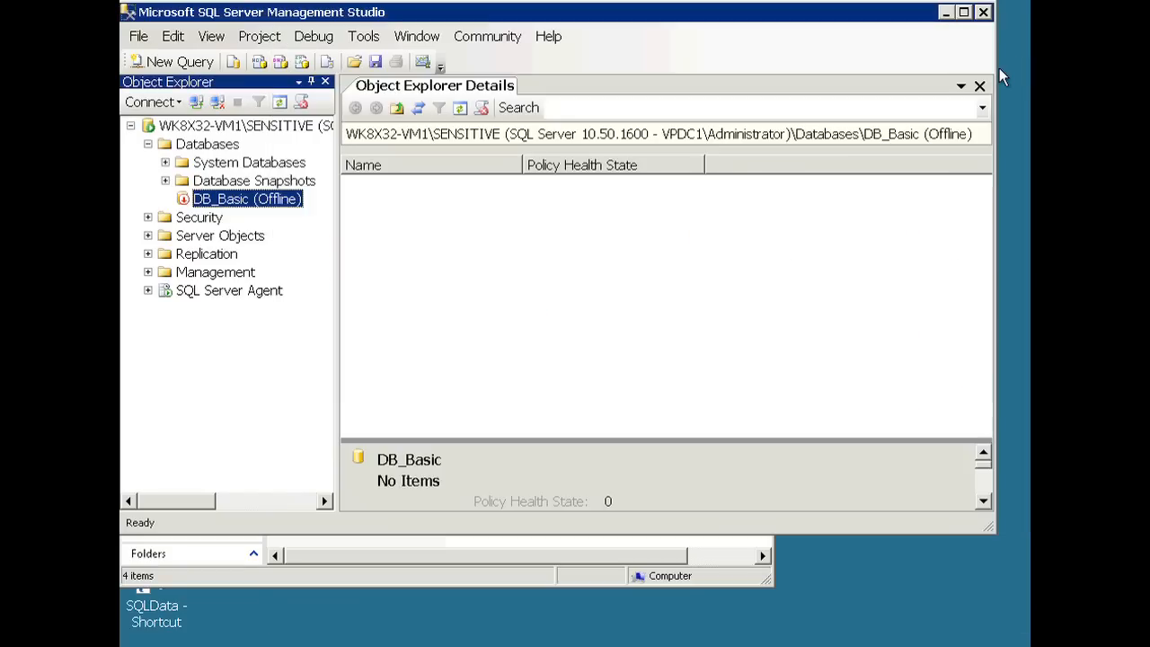
pyautogui.click(483, 624)
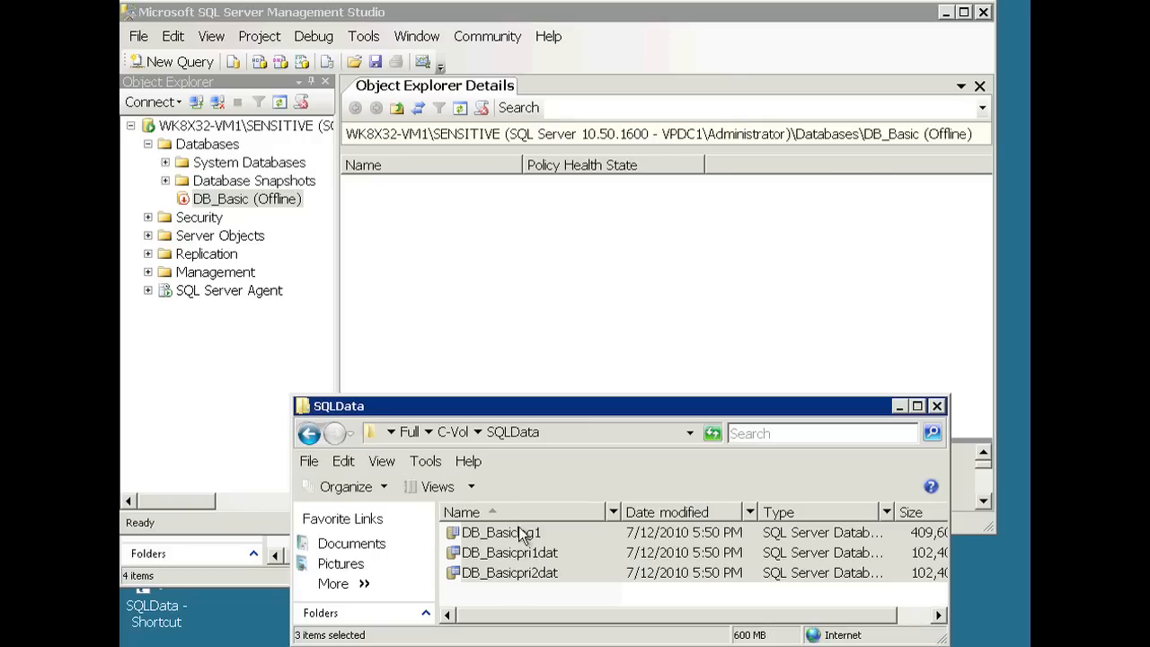
pyautogui.click(310, 435)
pyautogui.click(309, 434)
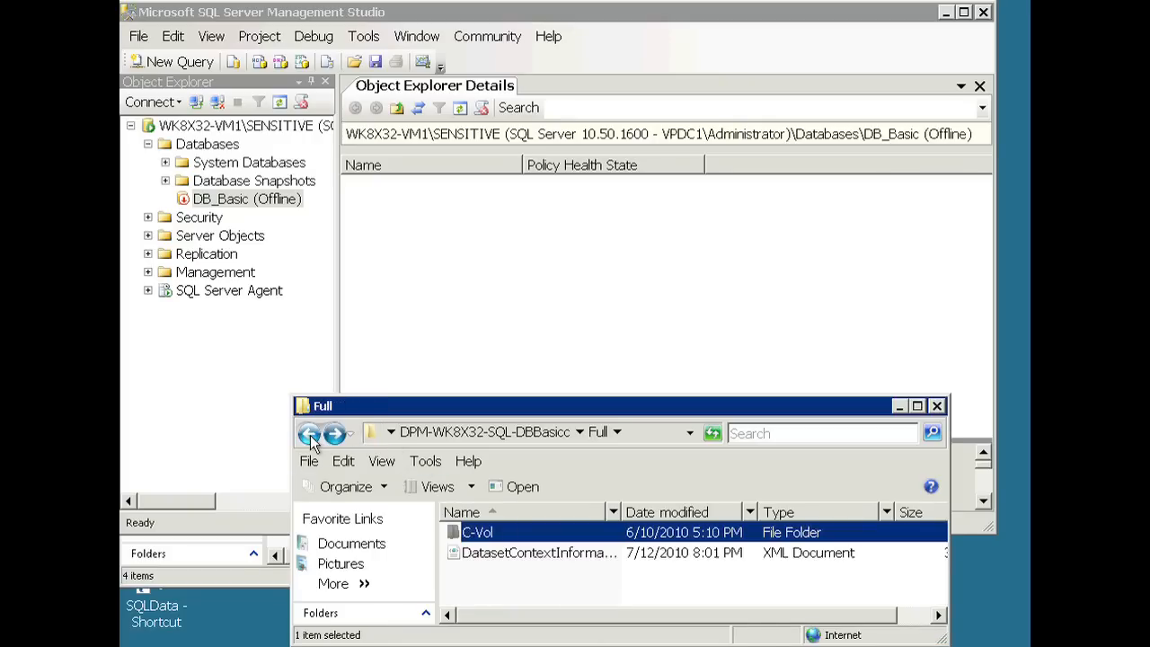
pyautogui.click(310, 435)
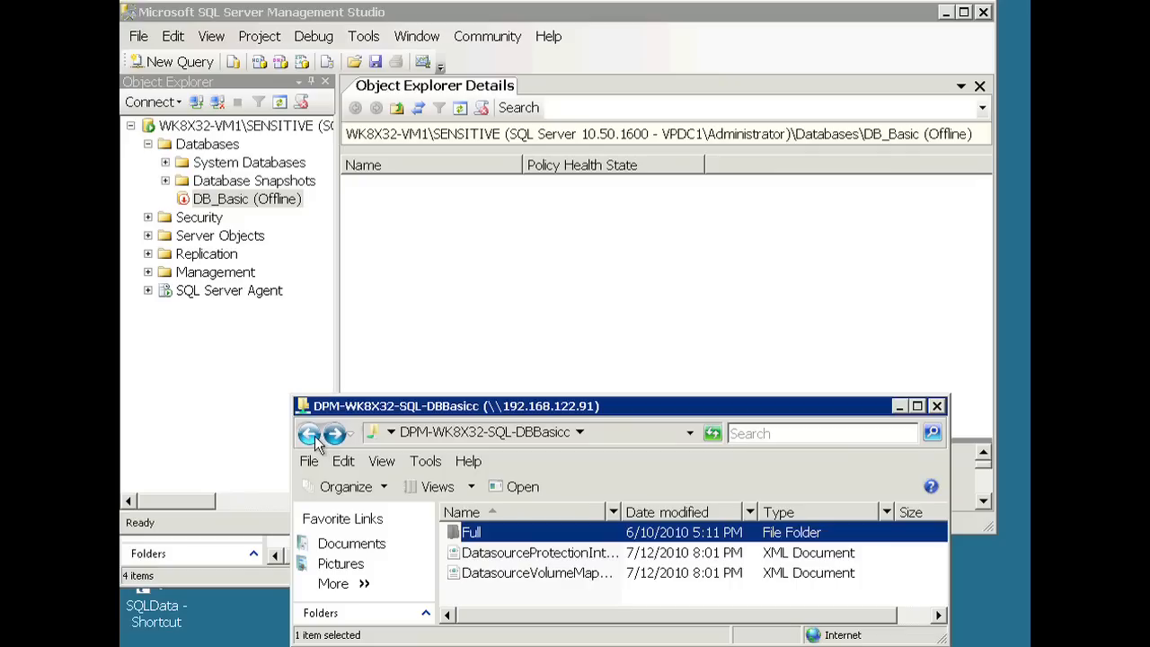
pyautogui.click(314, 436)
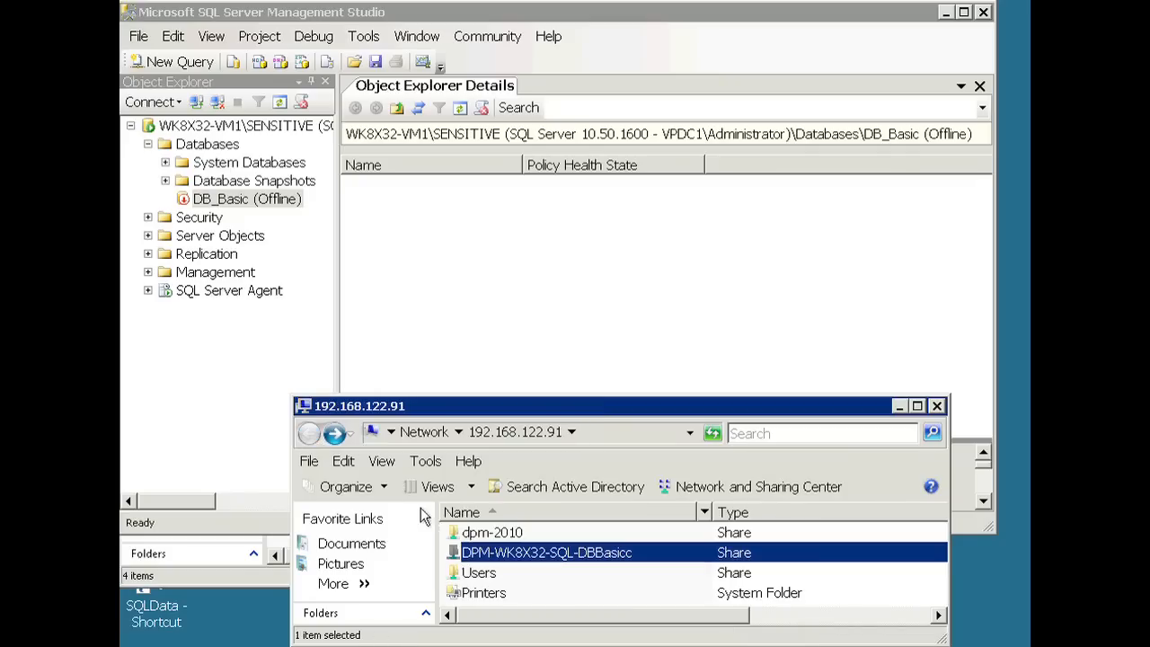
pyautogui.doubleClick(483, 557)
pyautogui.doubleClick(469, 534)
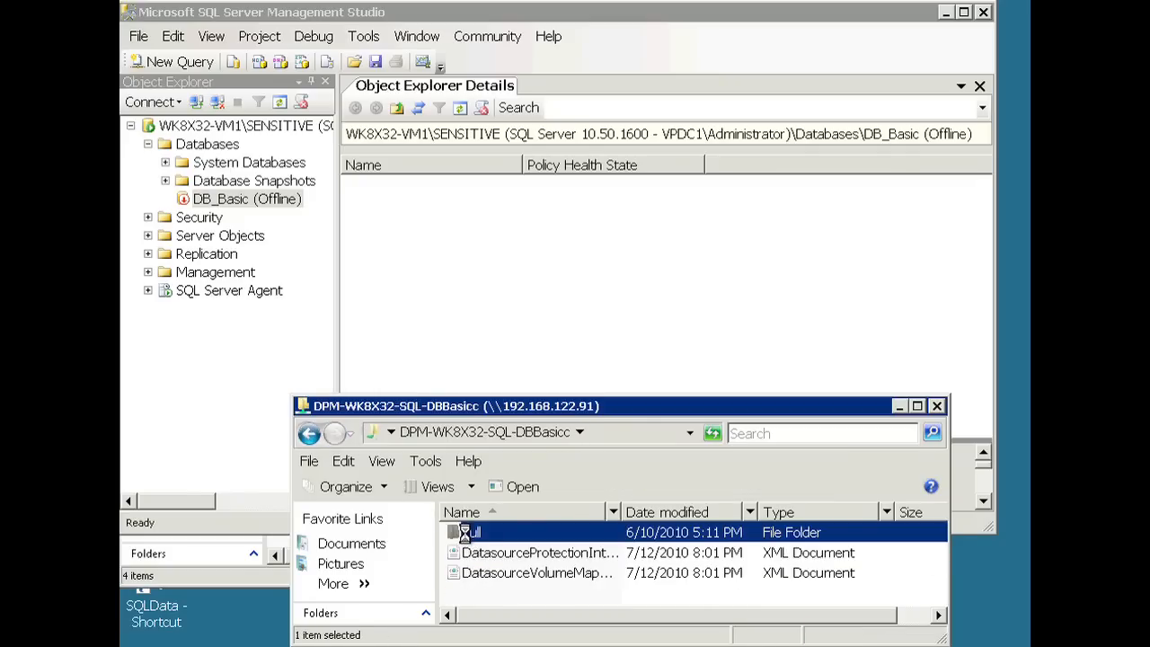
pyautogui.doubleClick(469, 533)
pyautogui.doubleClick(472, 533)
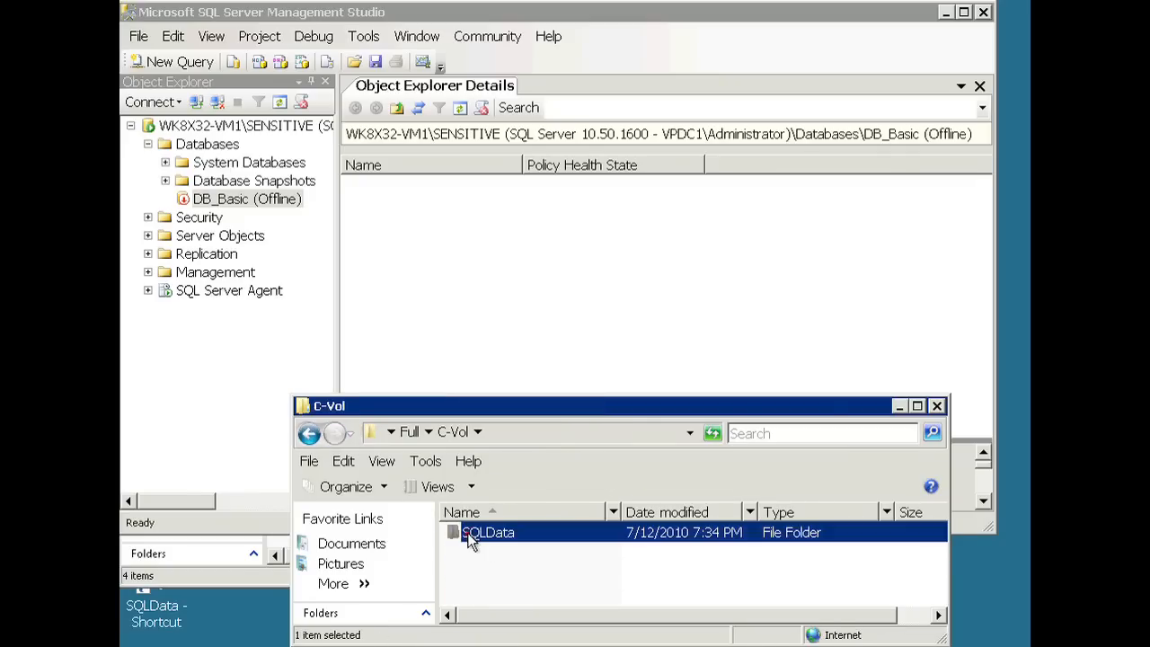
# Copy the replica files DB_Basiclog1, DB_Basicpri1dat and DB_Basicpri2dat from the share's SQLData folder
pyautogui.click(482, 535)
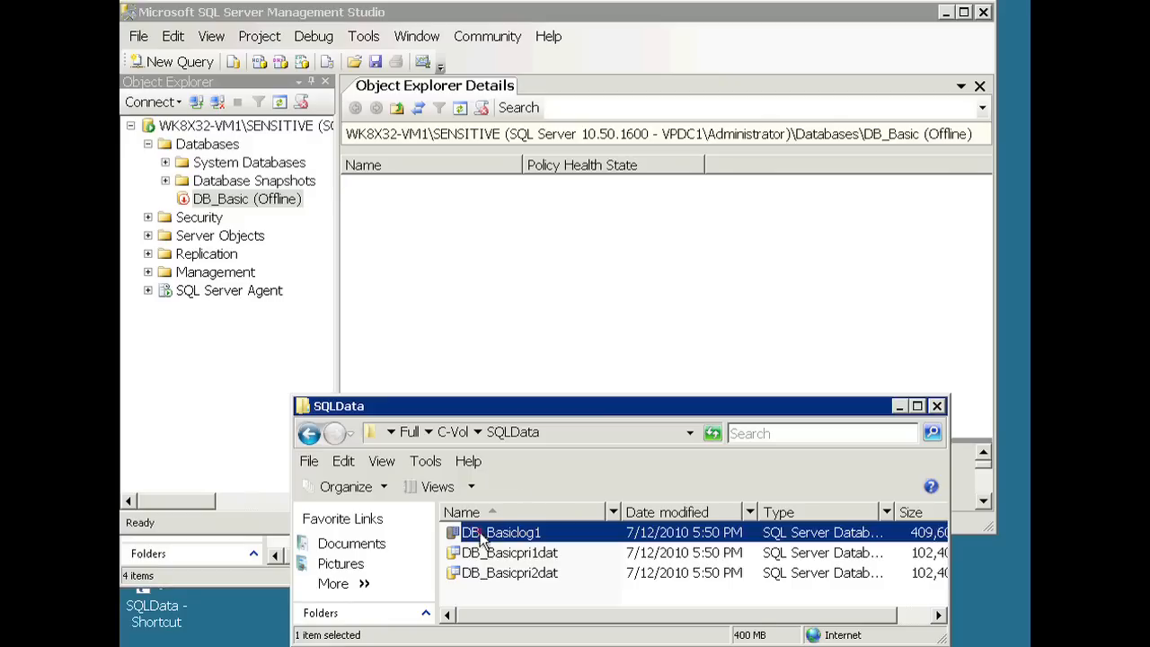
pyautogui.keyDown('shift'); pyautogui.click(516, 576); pyautogui.keyUp('shift')
pyautogui.rightClick(517, 576)
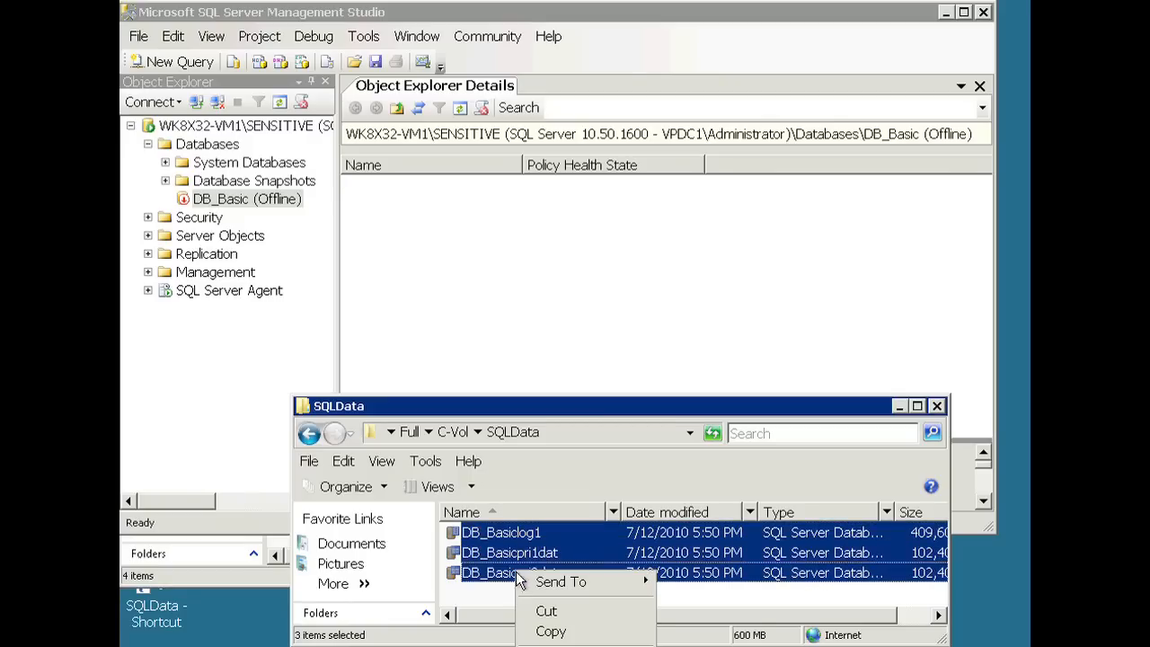
pyautogui.click(550, 631)
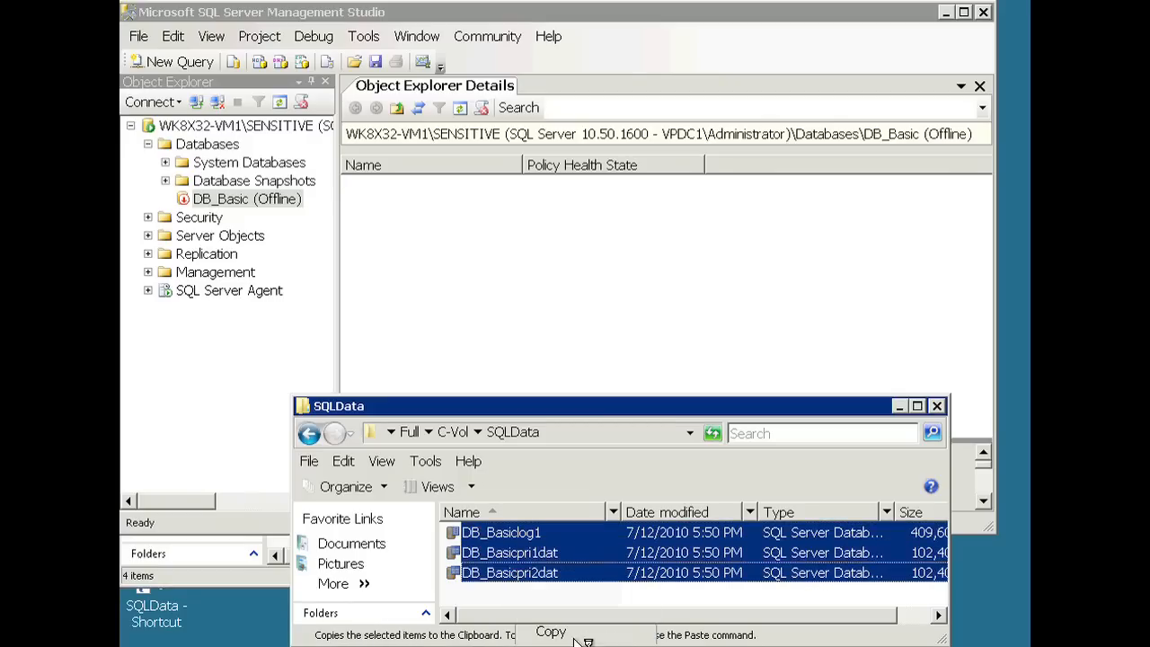
# Transfer the copied database files into the local C:\SQLData folder with Instant Copy
pyautogui.click(259, 577)
pyautogui.rightClick(351, 505)
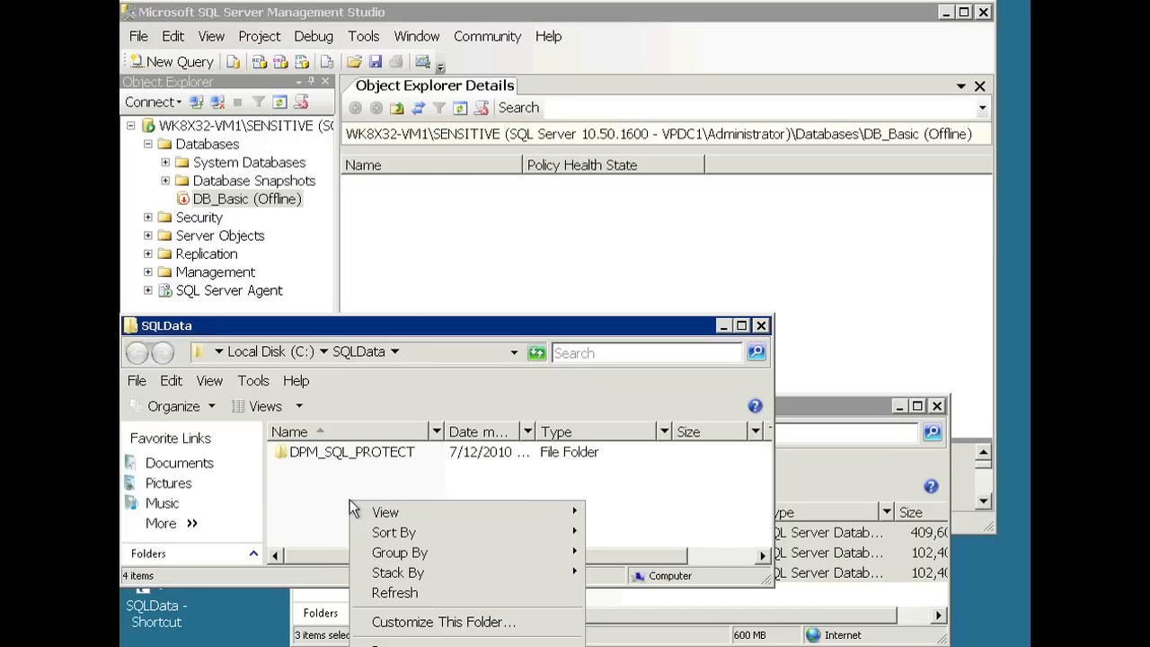
pyautogui.click(297, 539)
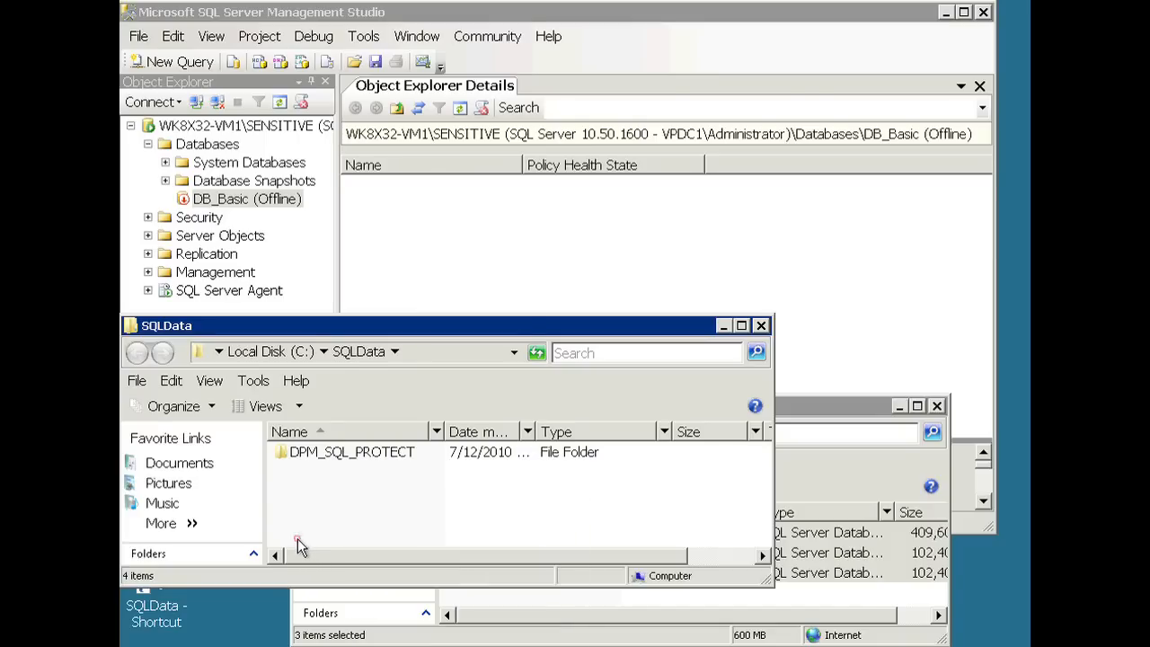
pyautogui.rightClick(297, 538)
pyautogui.click(331, 447)
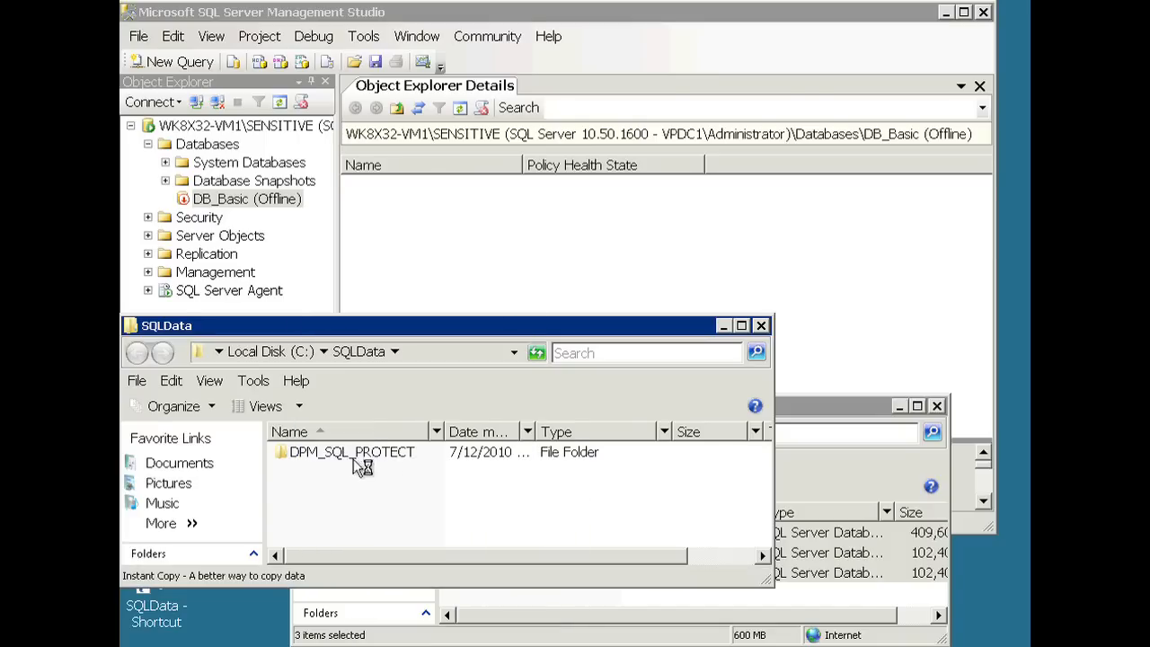
# Switch to SQL Server Management Studio, bring the DB_Basic database online and close the task window
pyautogui.click(518, 273)
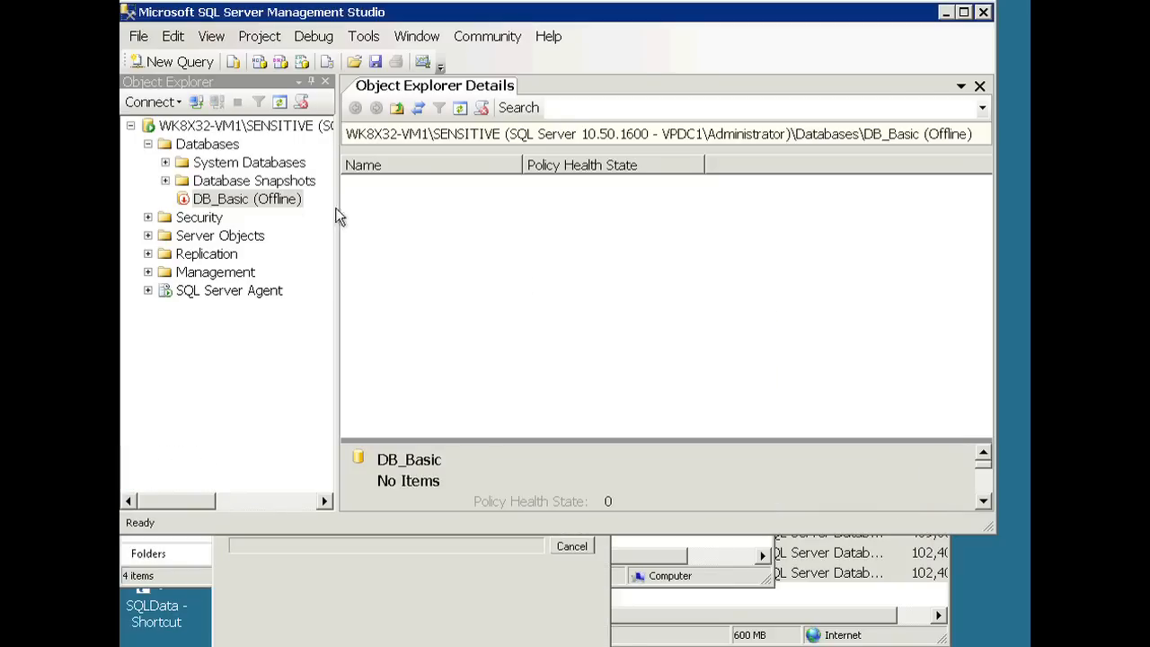
pyautogui.click(289, 205)
pyautogui.rightClick(289, 204)
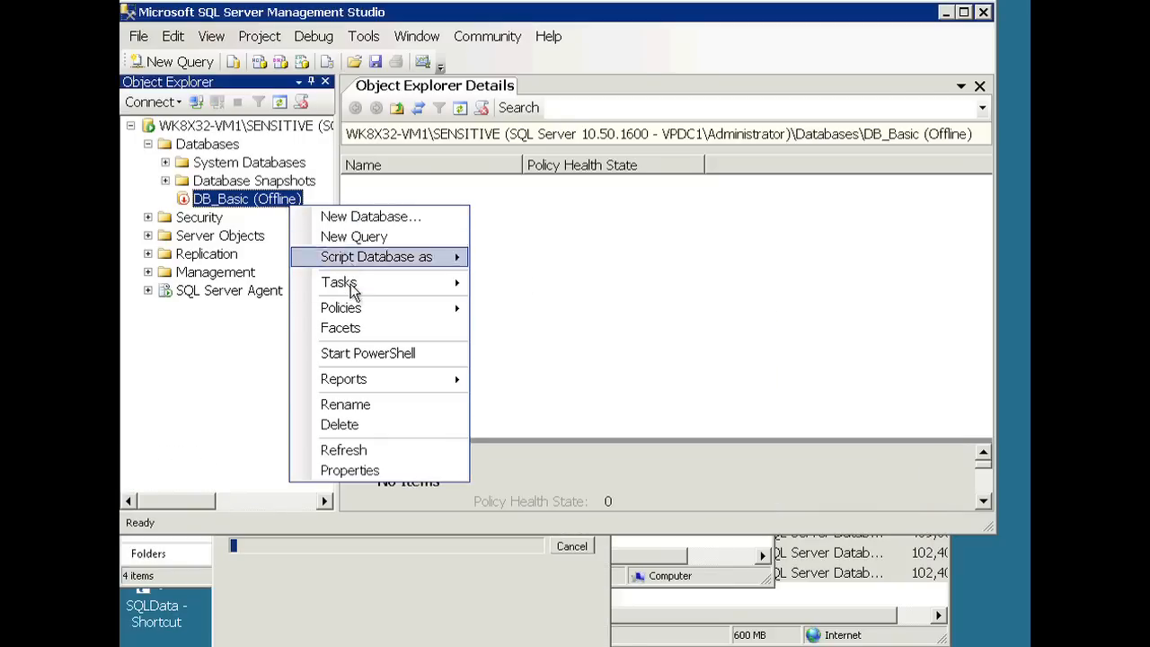
pyautogui.moveTo(352, 285)
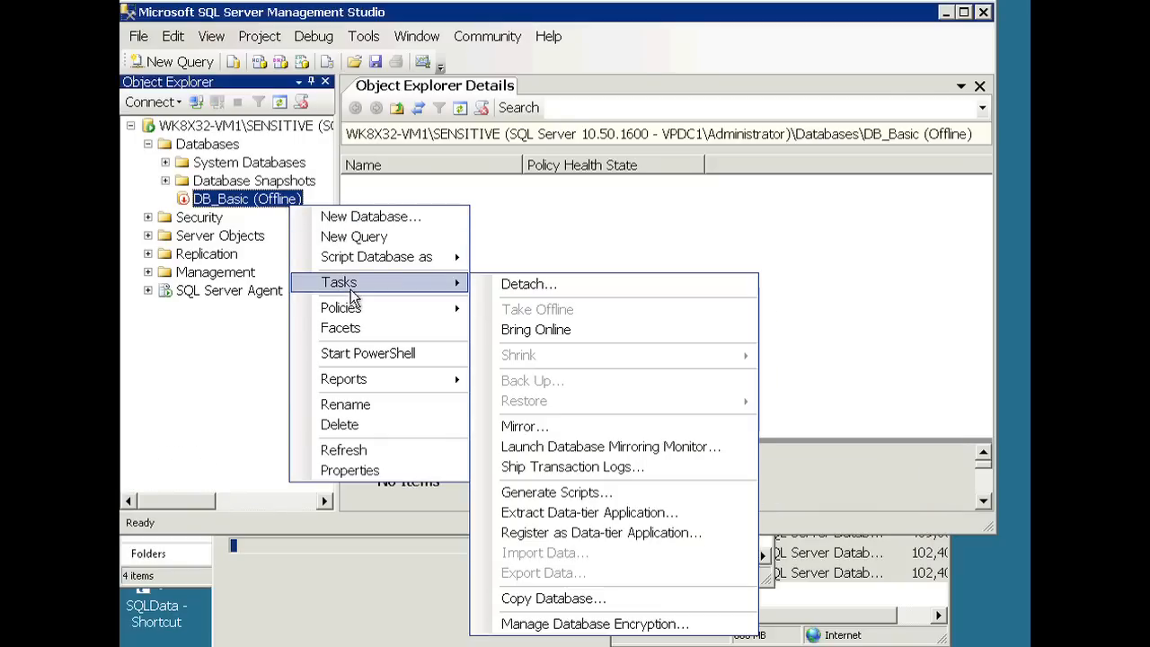
pyautogui.click(554, 331)
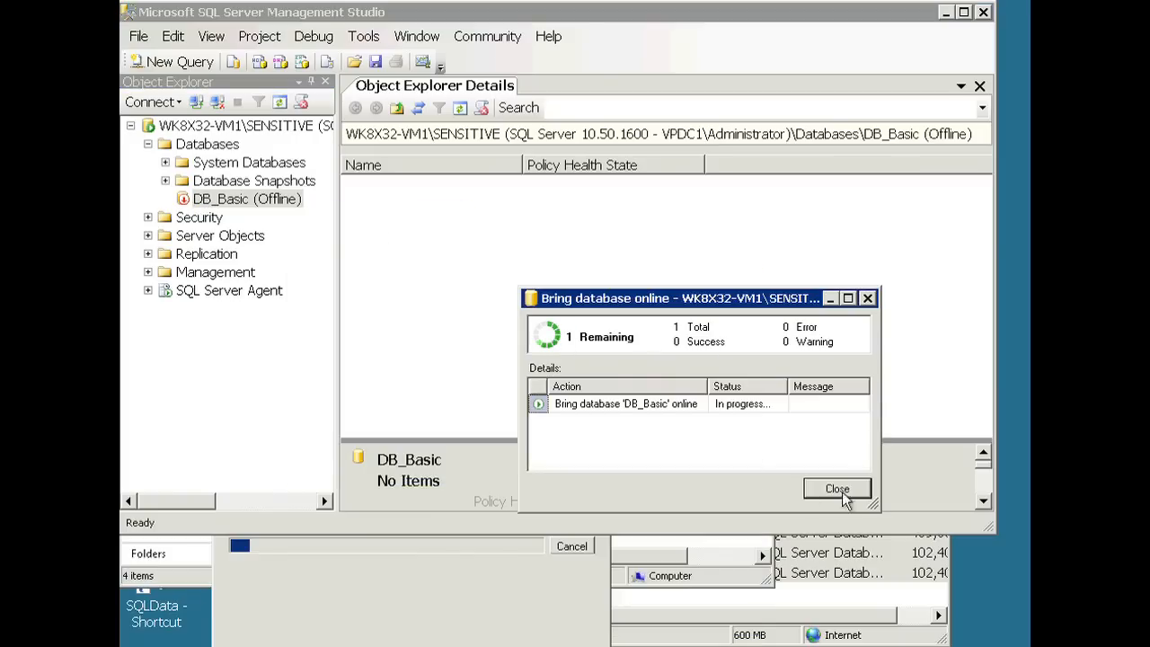
pyautogui.click(853, 492)
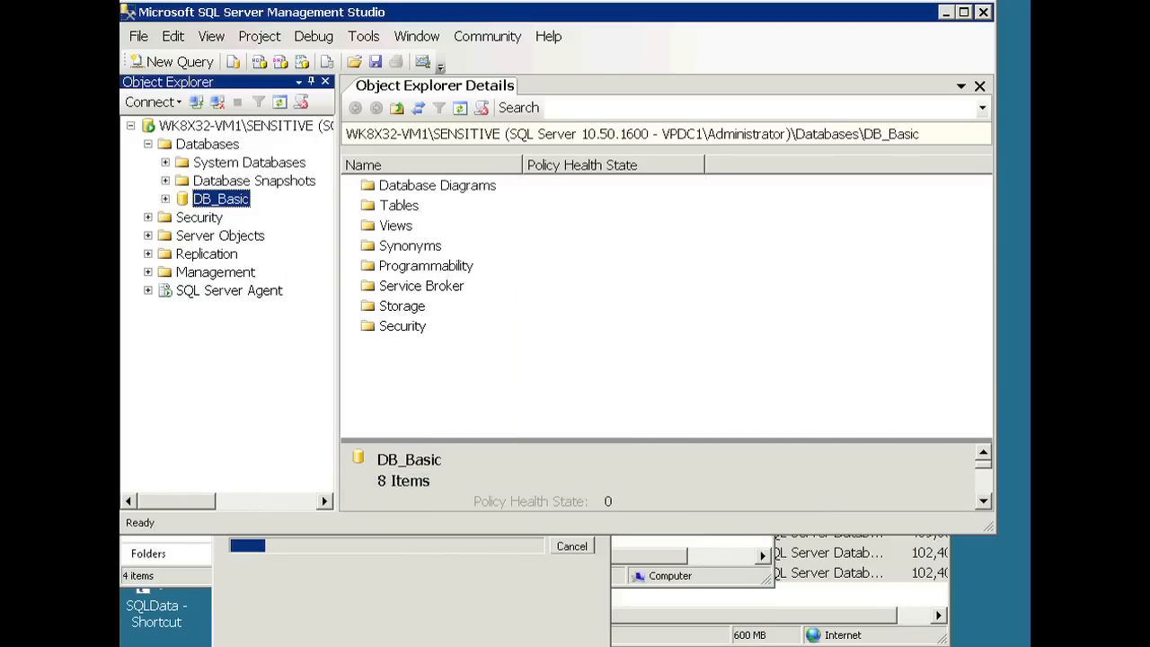
# Open the update_flight script from the mssqltest folder, change TOUR_CODE to 'CHX1' and execute it on DB_Basic
pyautogui.hotkey('alt', 'Tab')
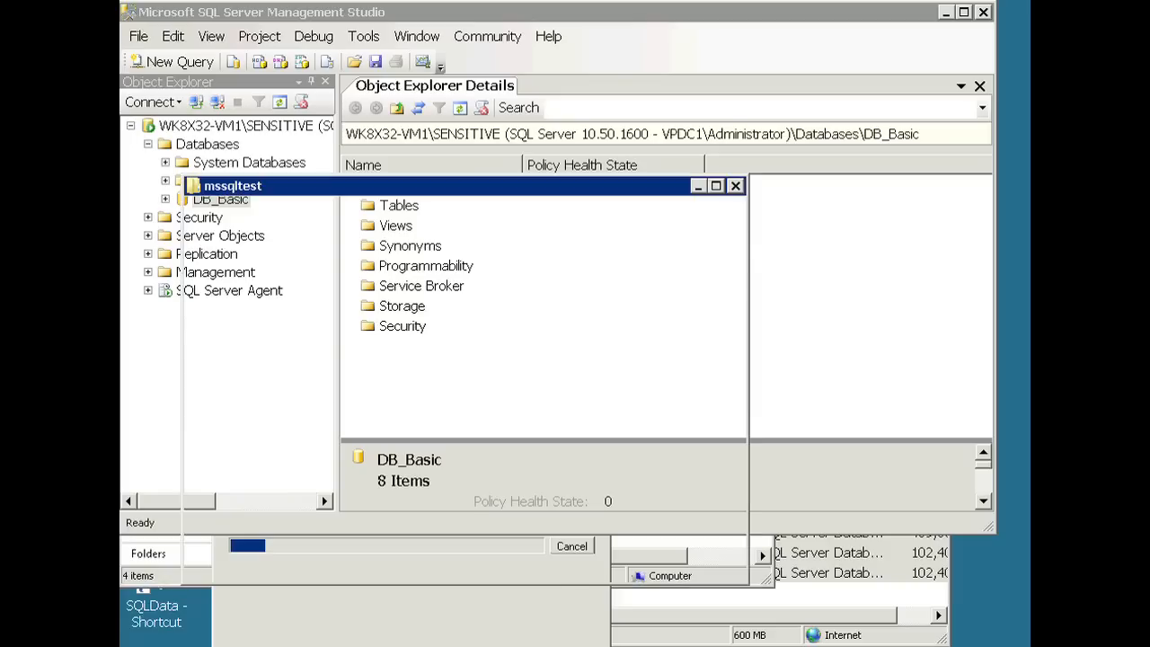
pyautogui.doubleClick(416, 535)
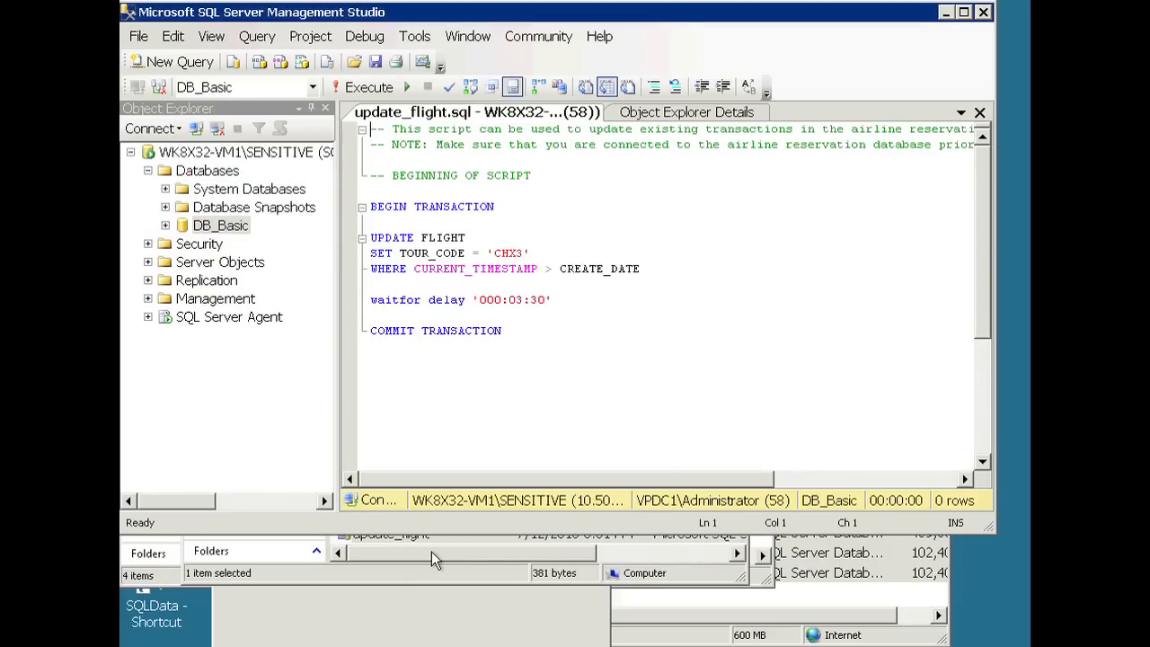
pyautogui.click(524, 253)
pyautogui.press('BackSpace')
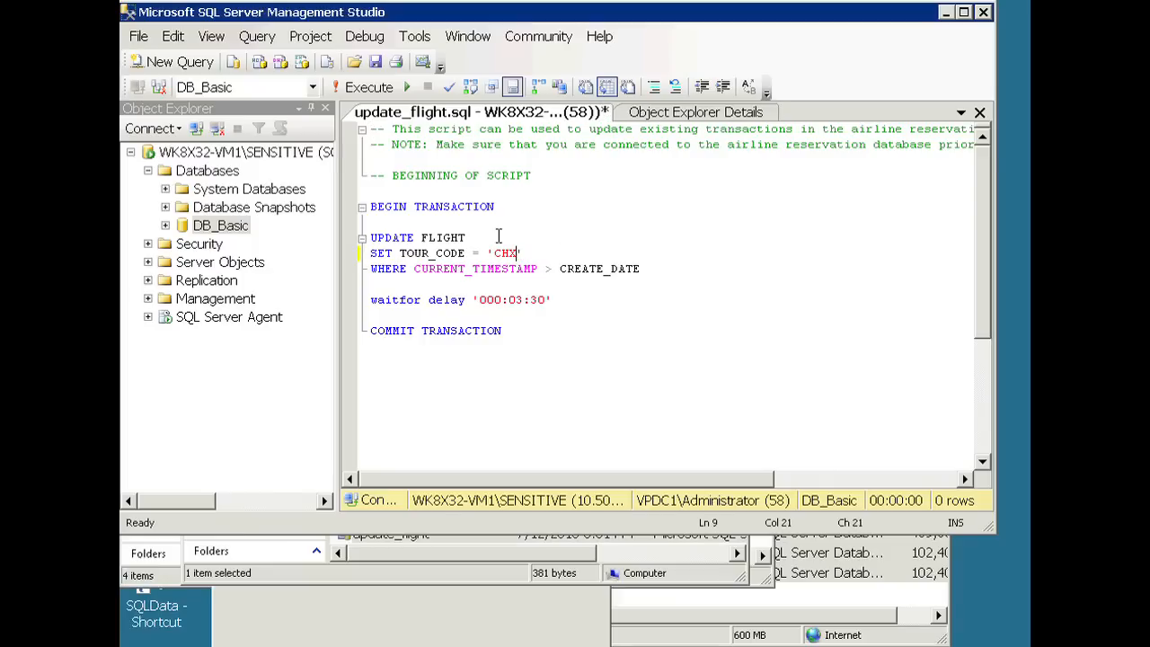
pyautogui.write('1')
pyautogui.click(360, 88)
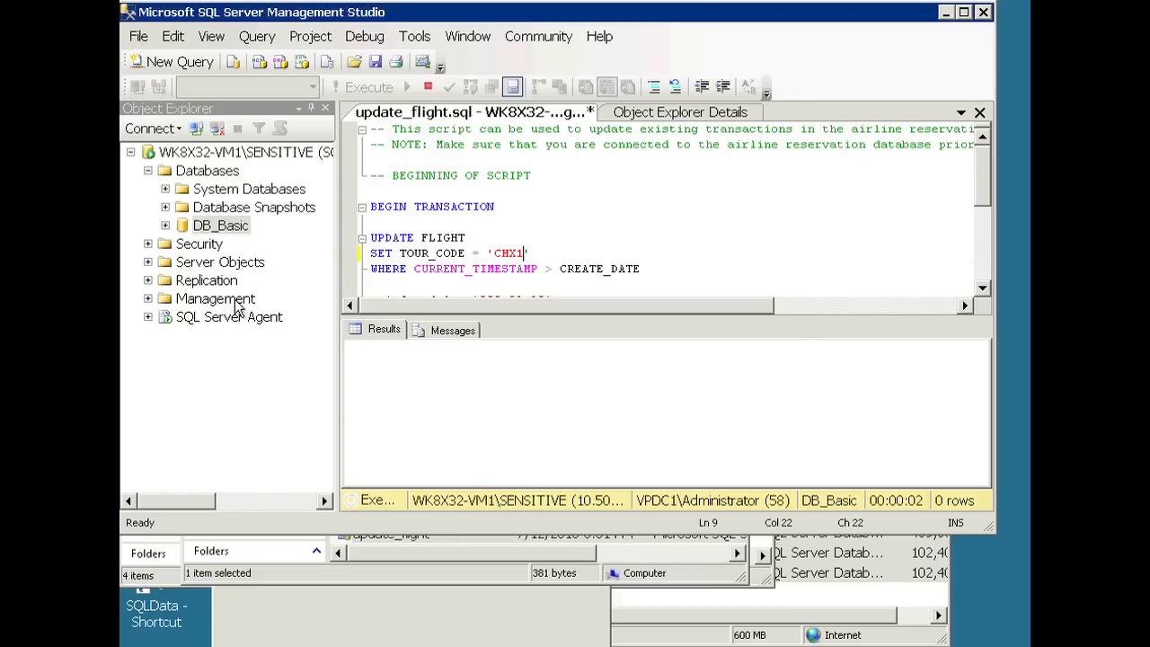
# Expand the tables of DB_Basic and open the top 200 rows of the AIRLINE table for editing
pyautogui.click(166, 227)
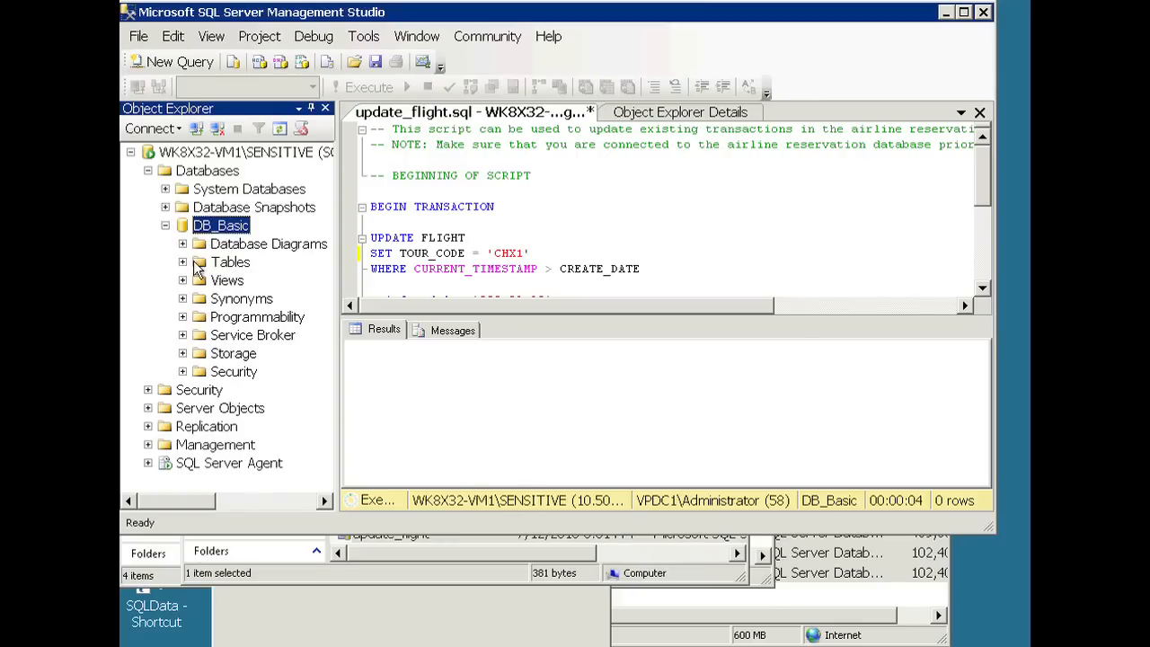
pyautogui.click(183, 262)
pyautogui.click(239, 194)
pyautogui.rightClick(239, 195)
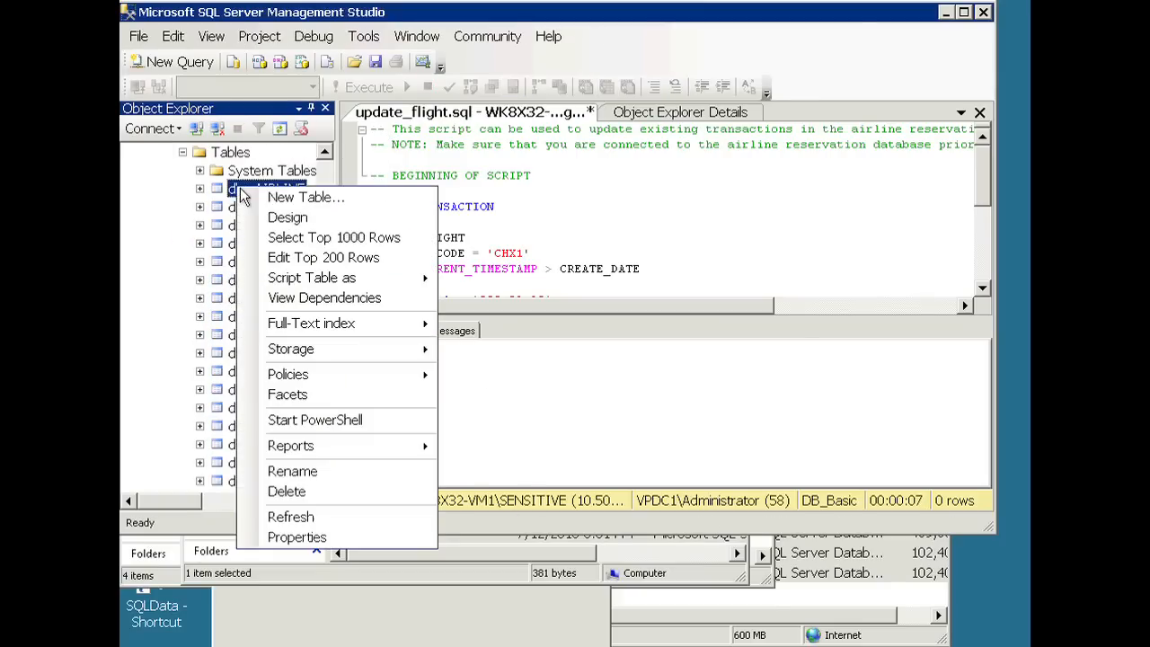
pyautogui.click(308, 258)
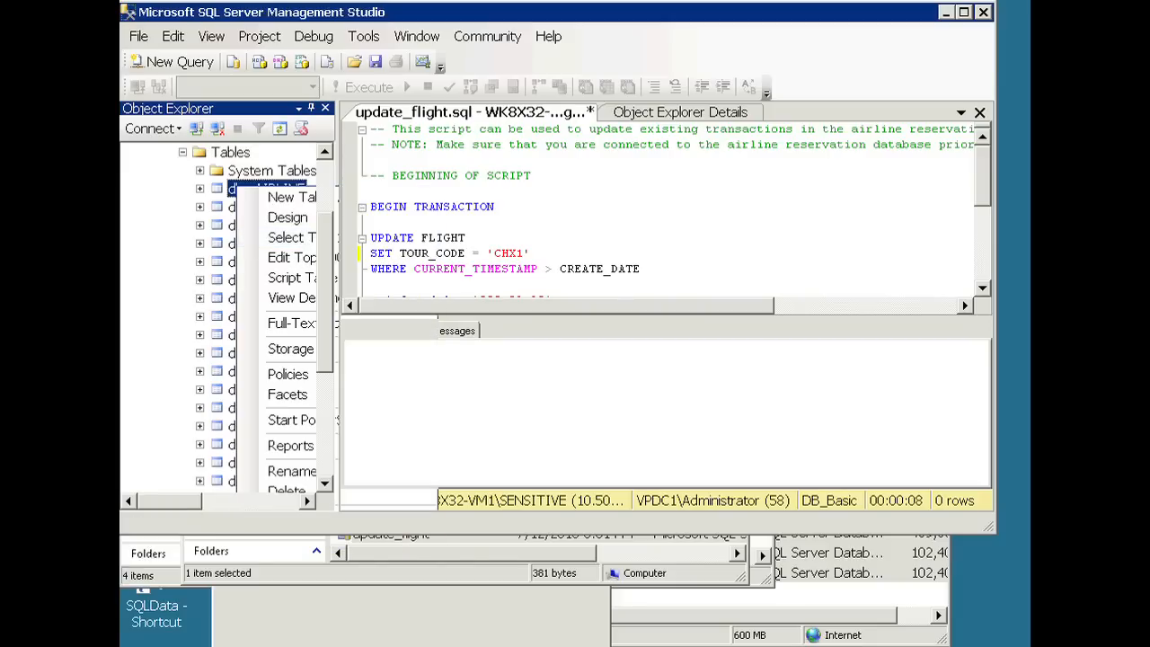